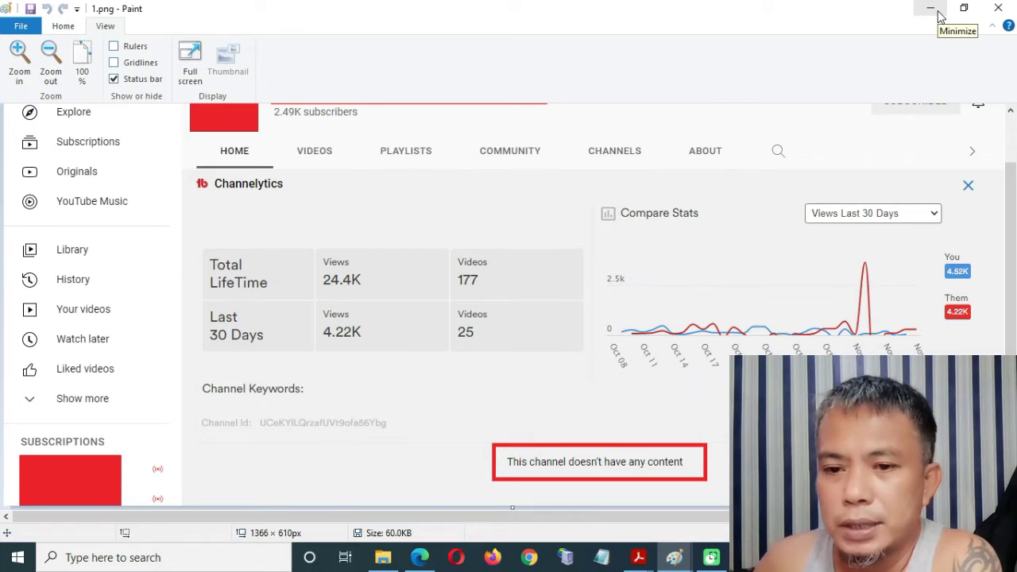
Bring the Edge window with YouTube Studio's Channel customization page back into view.
scroll(691, 322, "up", 2)
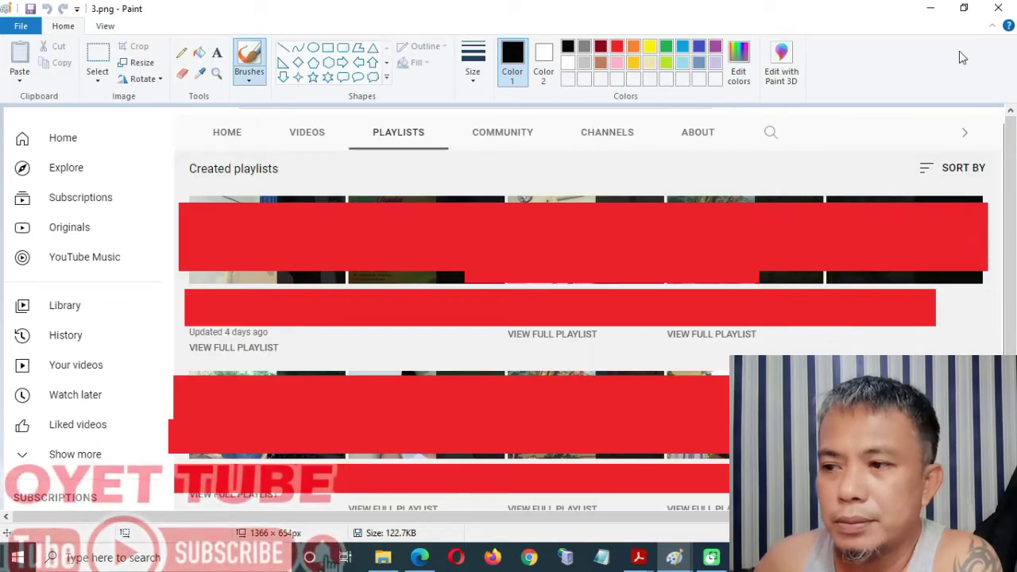
left_click(419, 560)
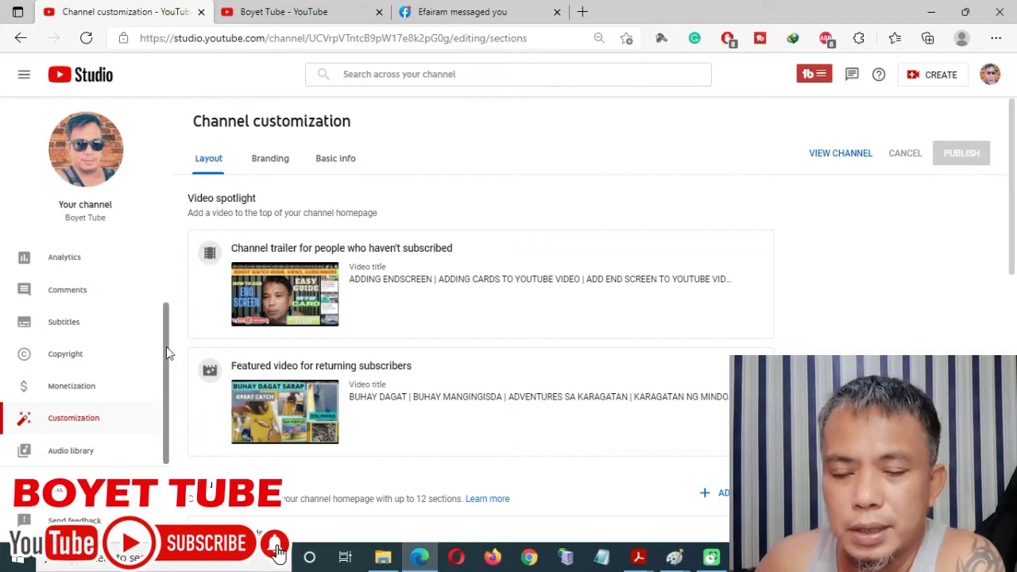
left_click_drag(166, 346, 173, 278)
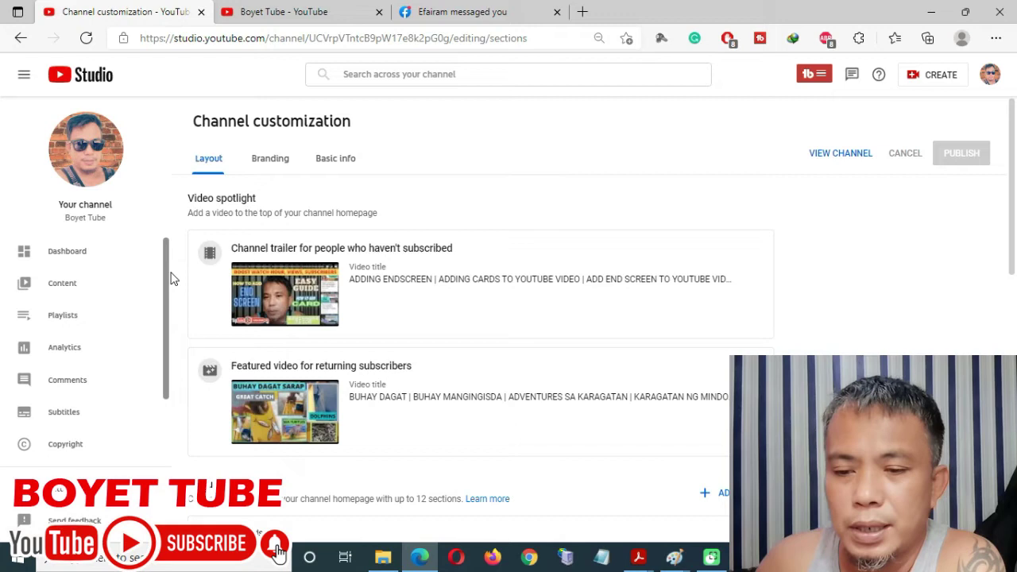
left_click_drag(171, 273, 173, 274)
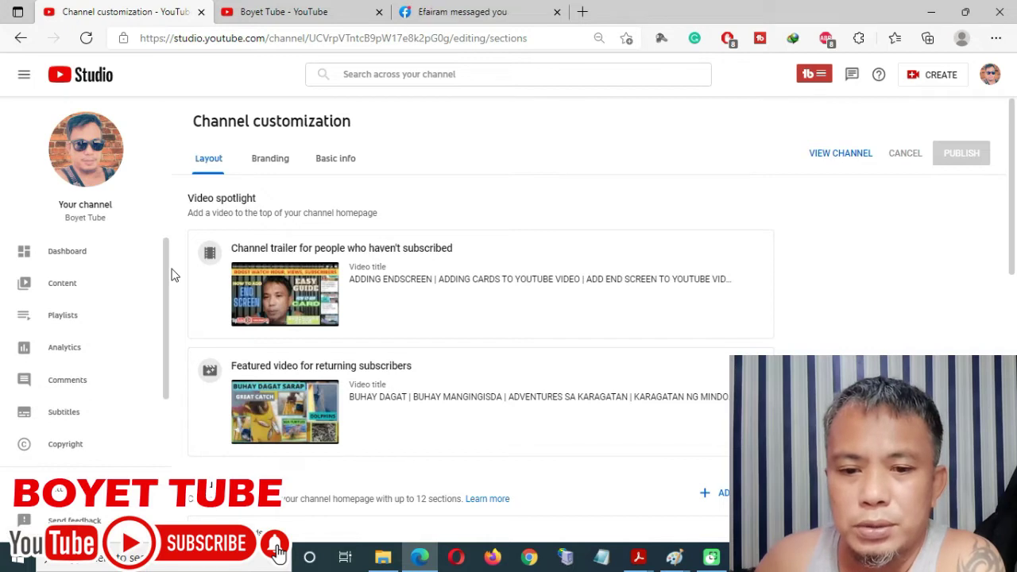
scroll(177, 278, "down", 2)
scroll(143, 352, "down", 2)
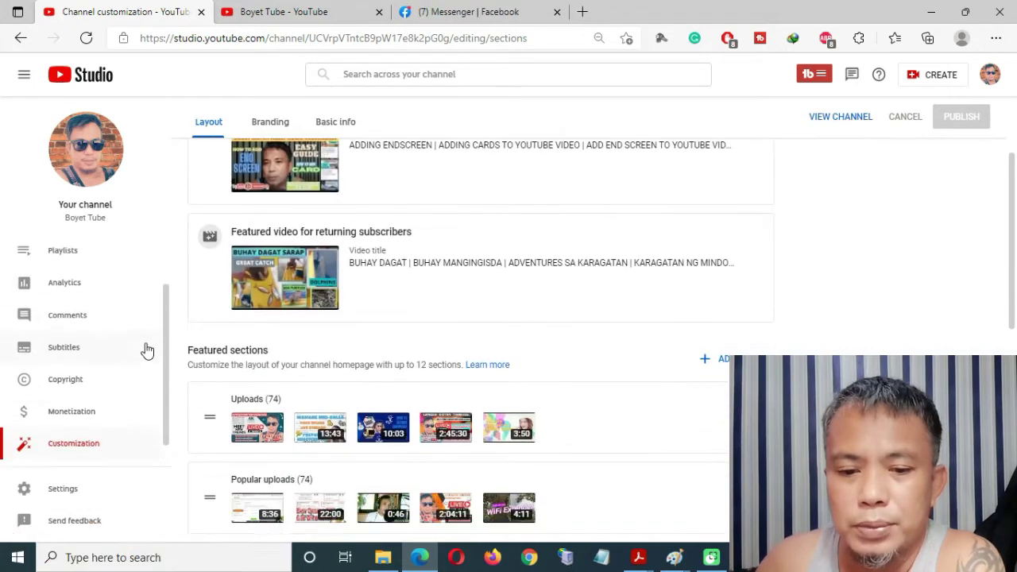
left_click(89, 430)
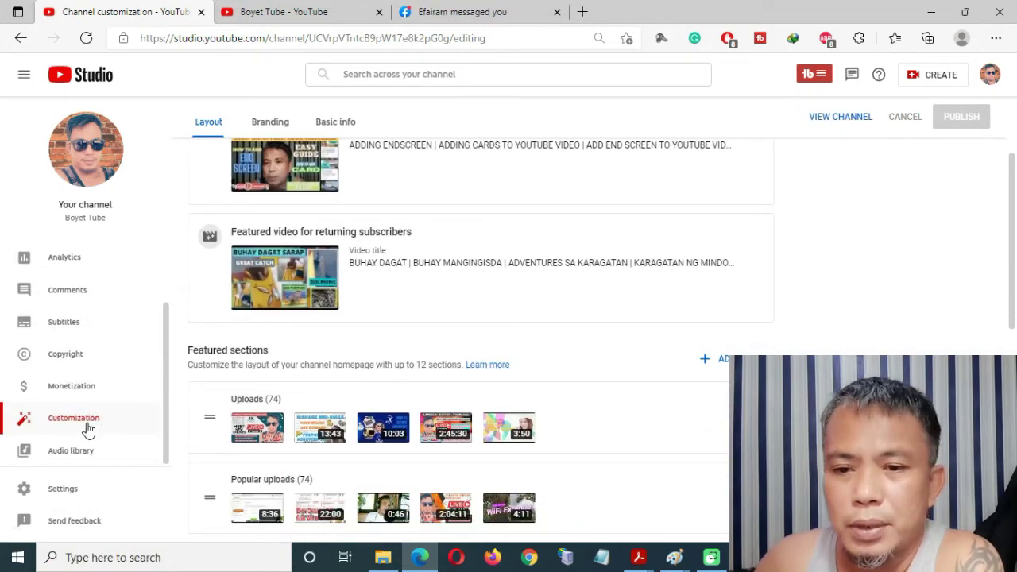
scroll(619, 366, "up", 2)
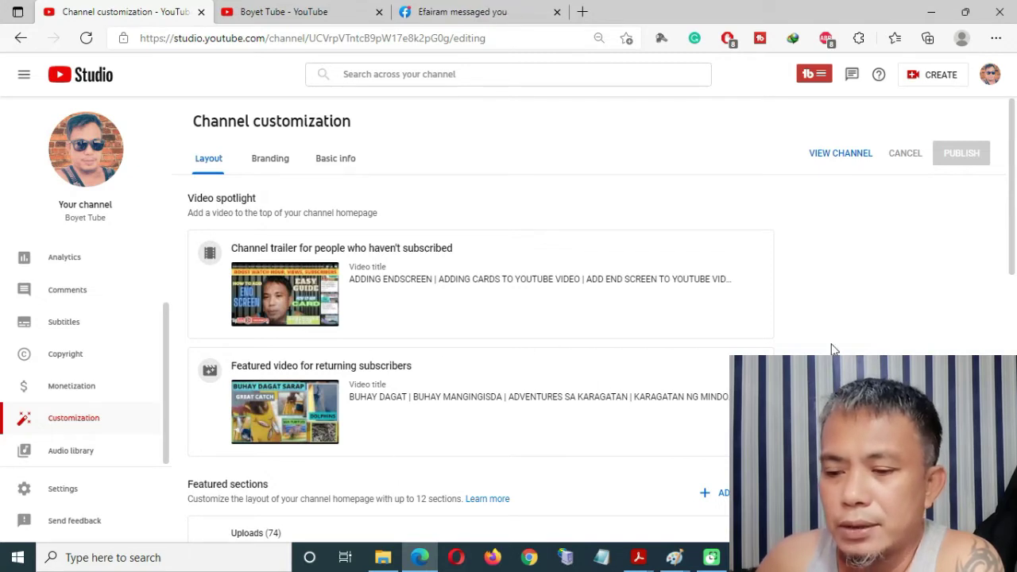
scroll(826, 351, "down", 5)
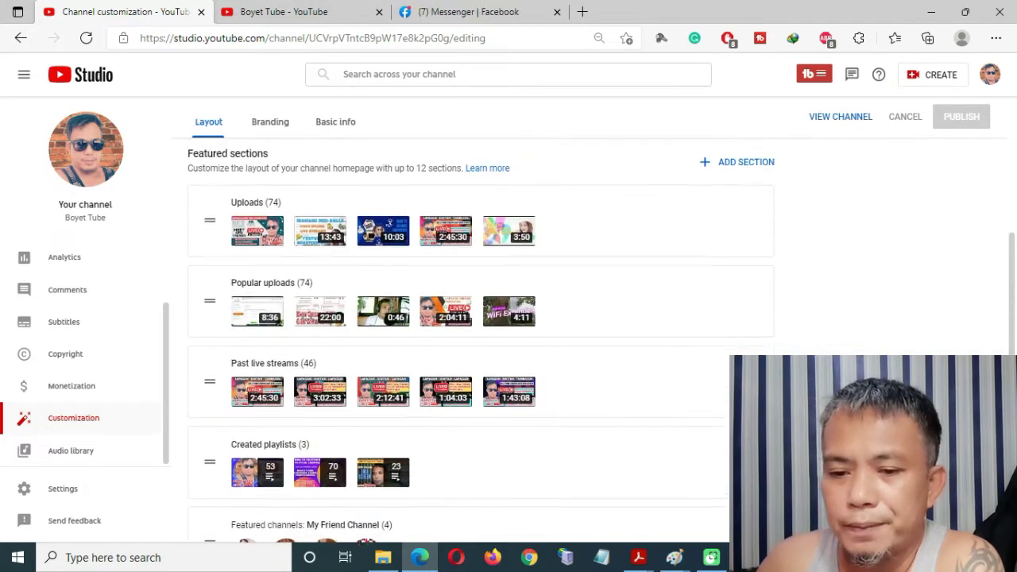
scroll(827, 350, "up", 5)
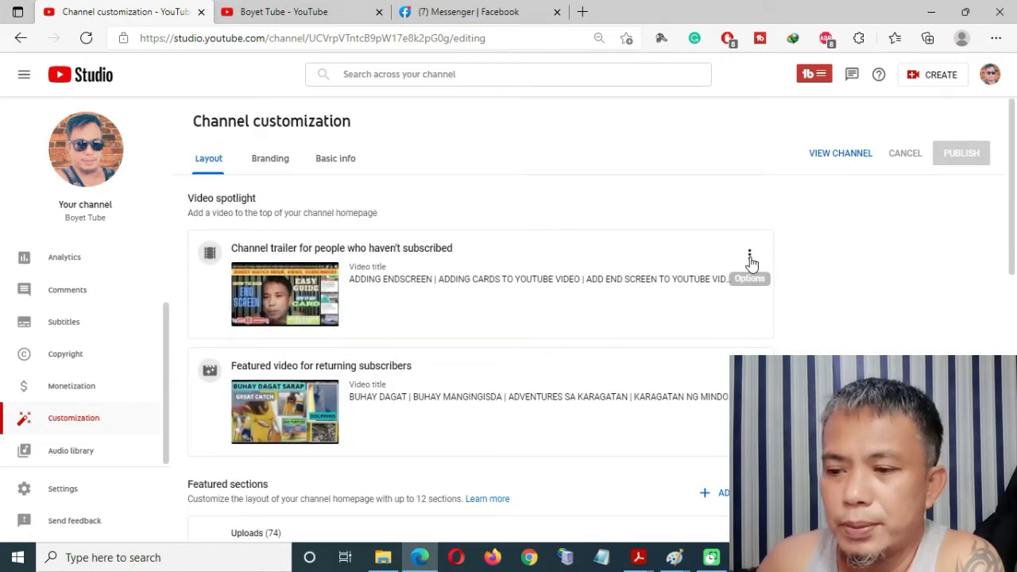
Remove the channel trailer and the featured video for returning subscribers.
left_click(749, 256)
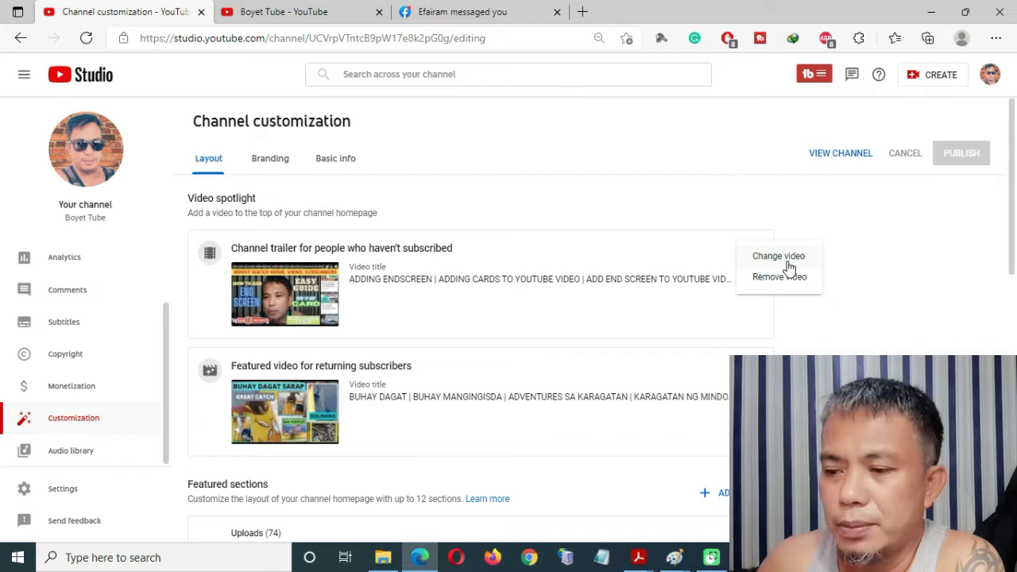
left_click(779, 277)
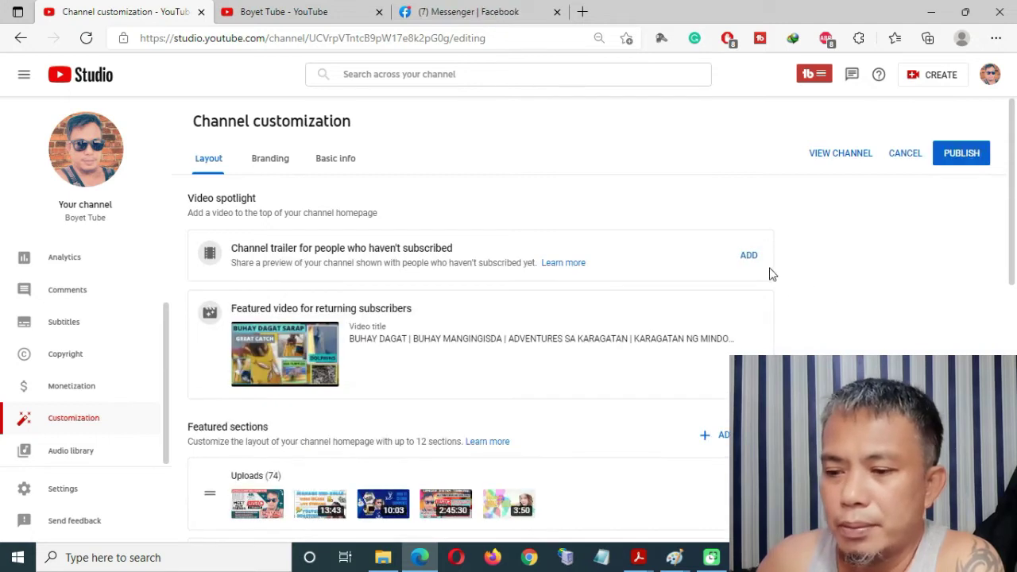
left_click(752, 317)
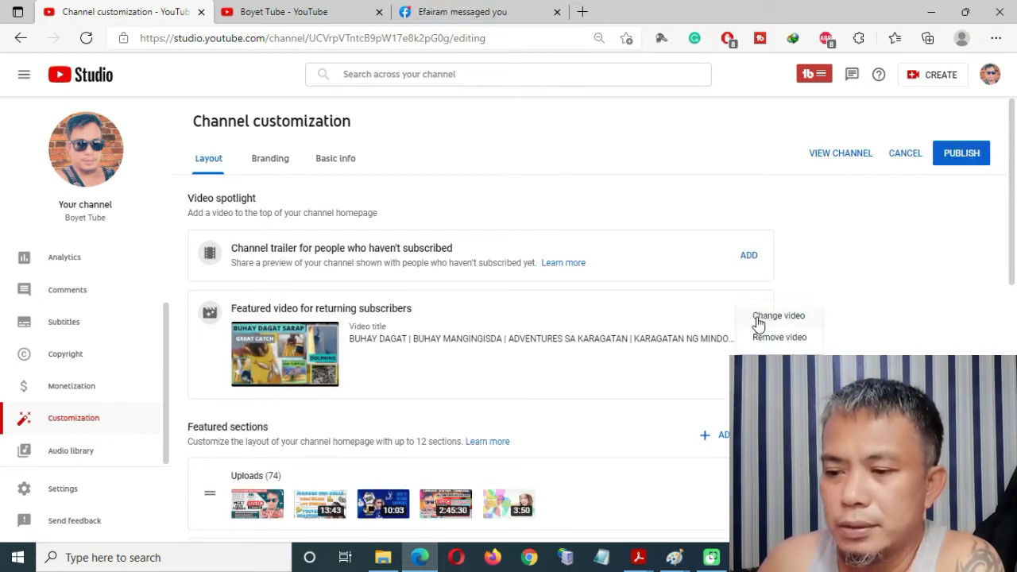
left_click(779, 338)
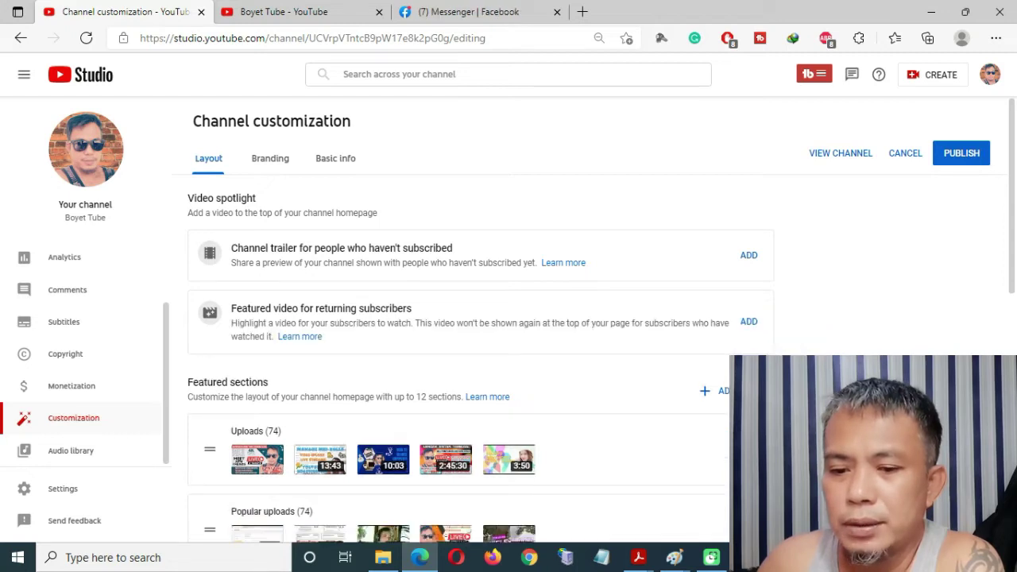
Remove the Uploads, Popular uploads, Past live streams and Created playlists sections.
scroll(787, 350, "down", 2)
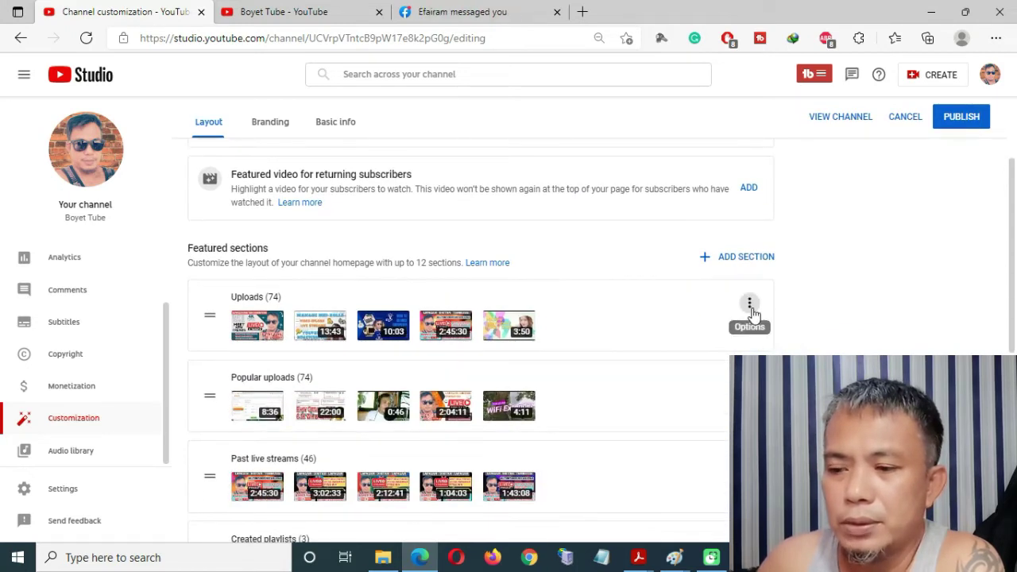
left_click(750, 310)
left_click(803, 305)
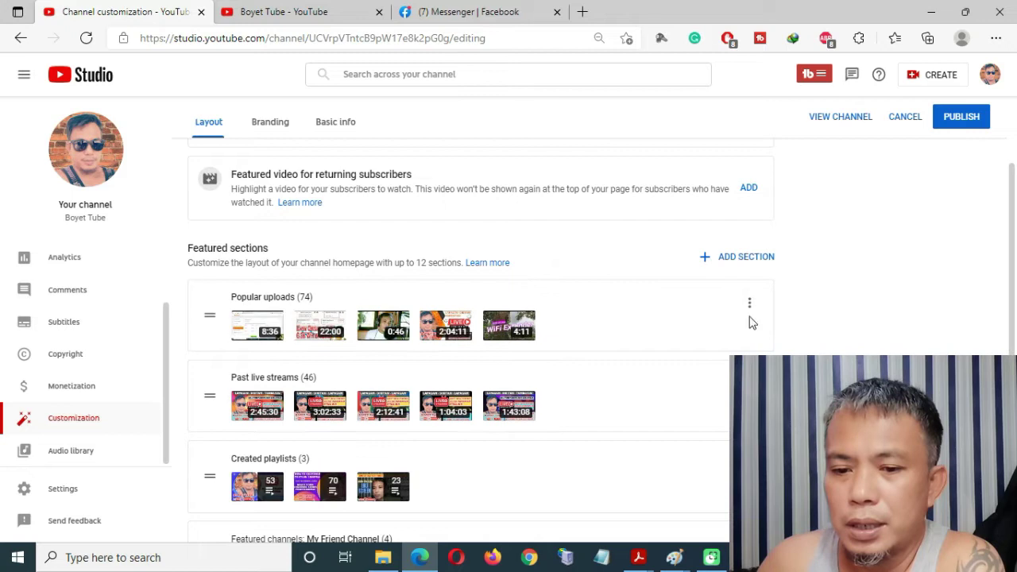
left_click(750, 308)
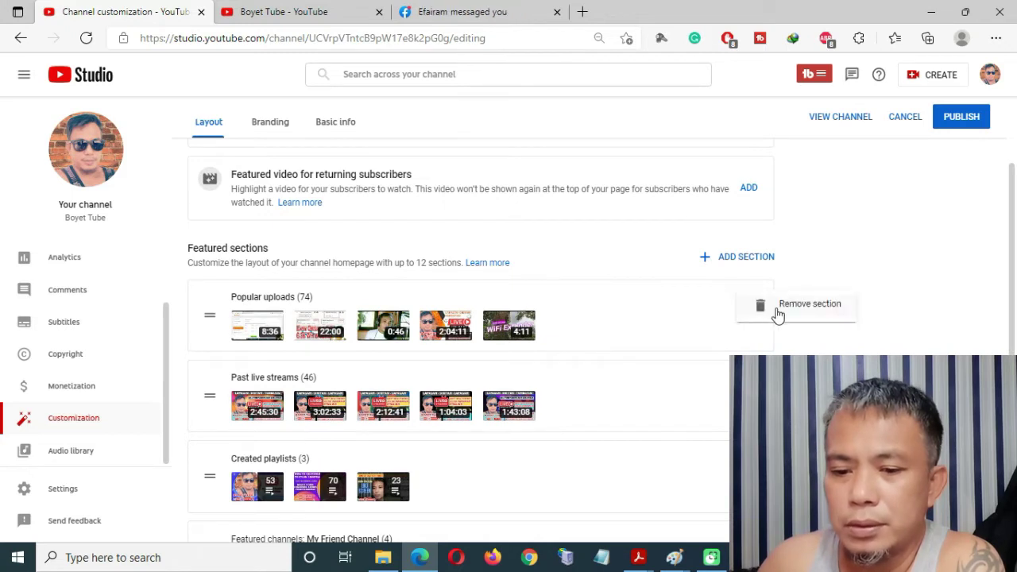
left_click(780, 310)
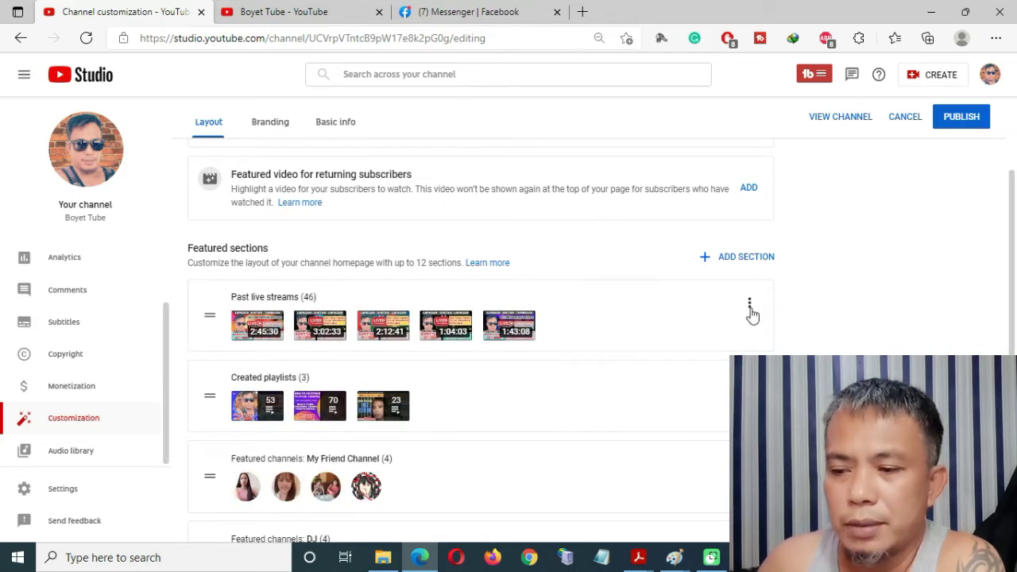
left_click(751, 310)
left_click(769, 314)
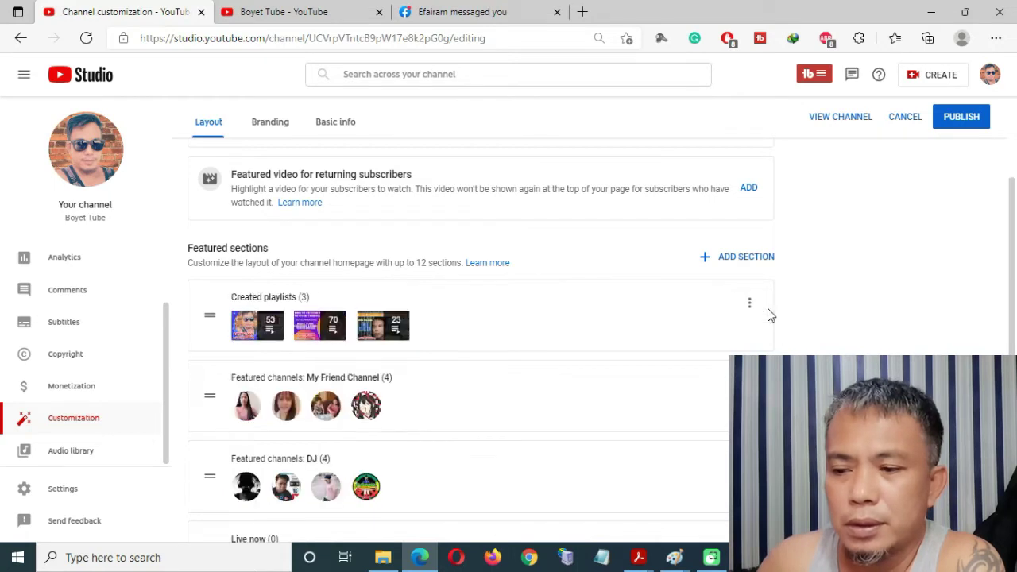
left_click(751, 310)
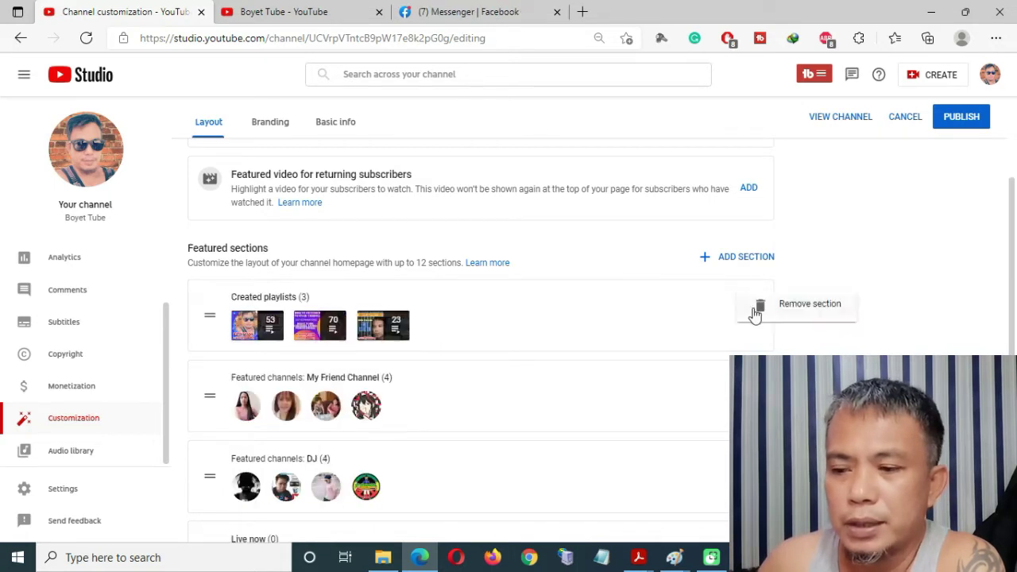
left_click(760, 318)
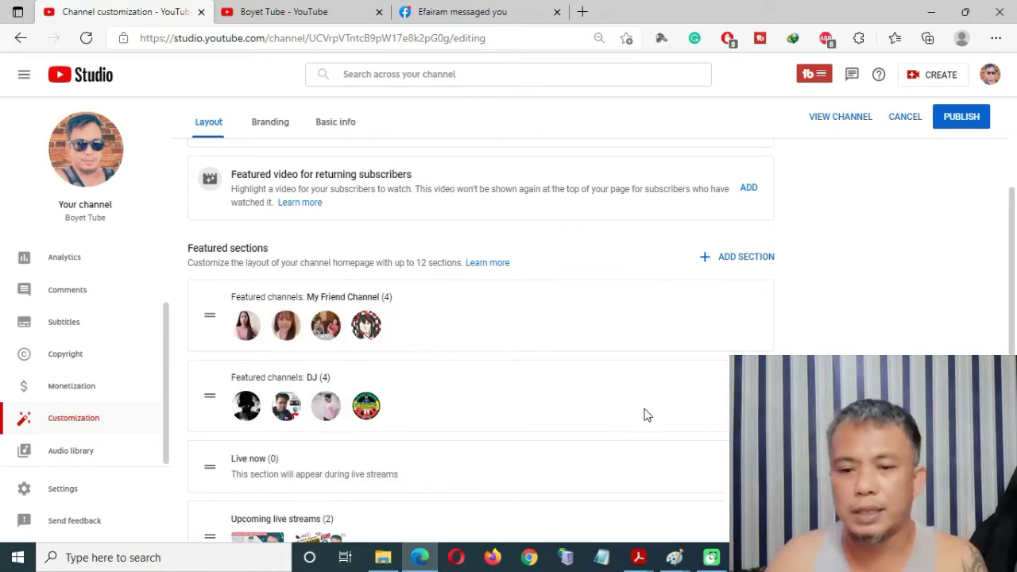
Publish the homepage layout changes and switch to the Boyet Tube channel tab.
scroll(625, 480, "up", 4)
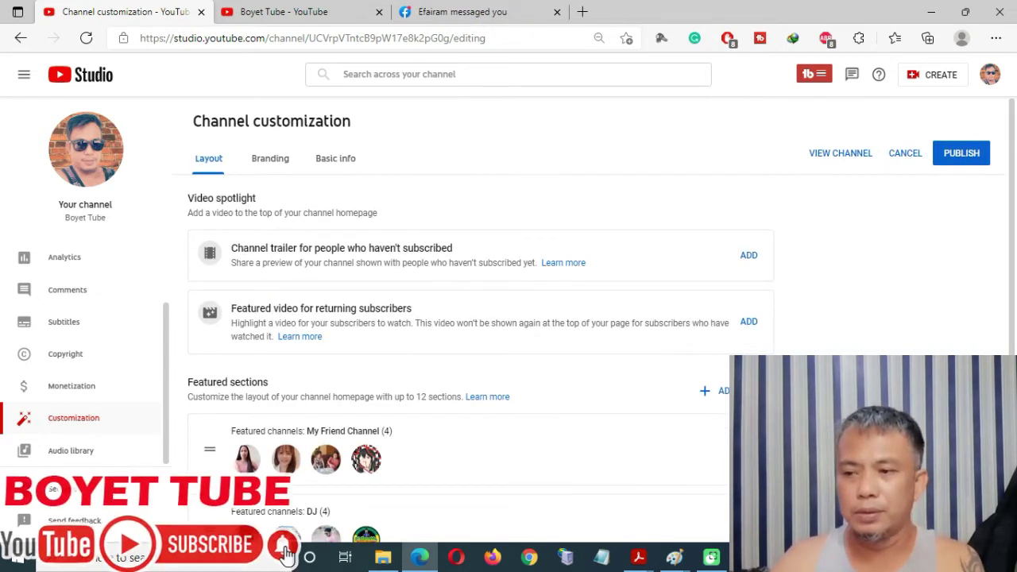
left_click(955, 158)
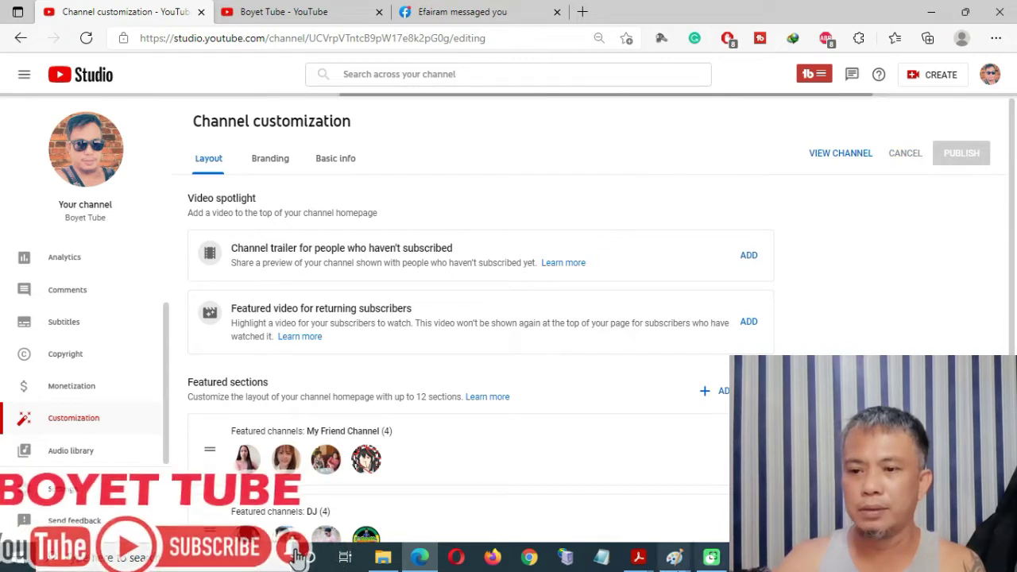
left_click(291, 25)
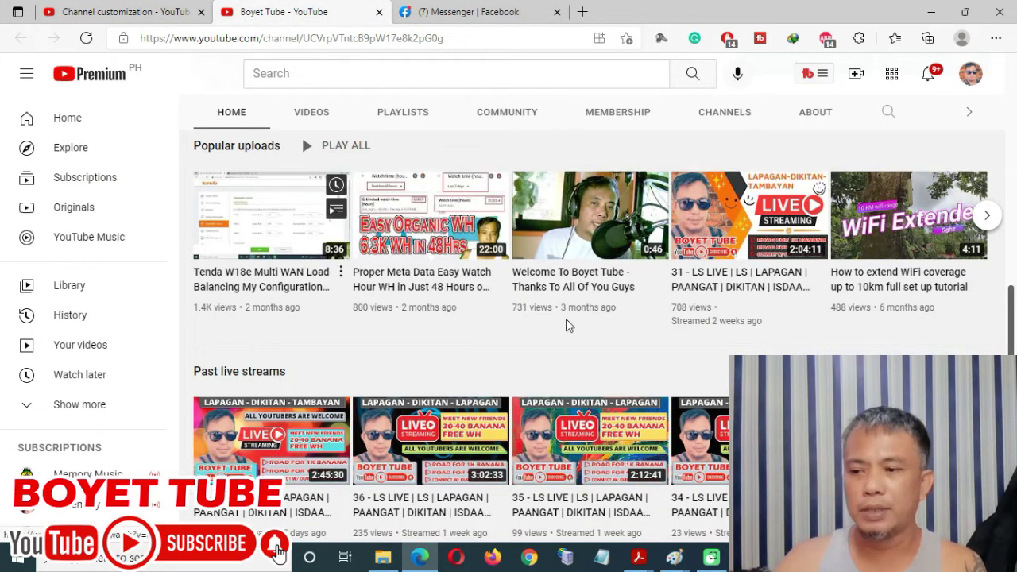
Reload the Boyet Tube channel page and scroll to the My Friend Channel and DJ rows.
left_click_drag(1012, 320, 1013, 103)
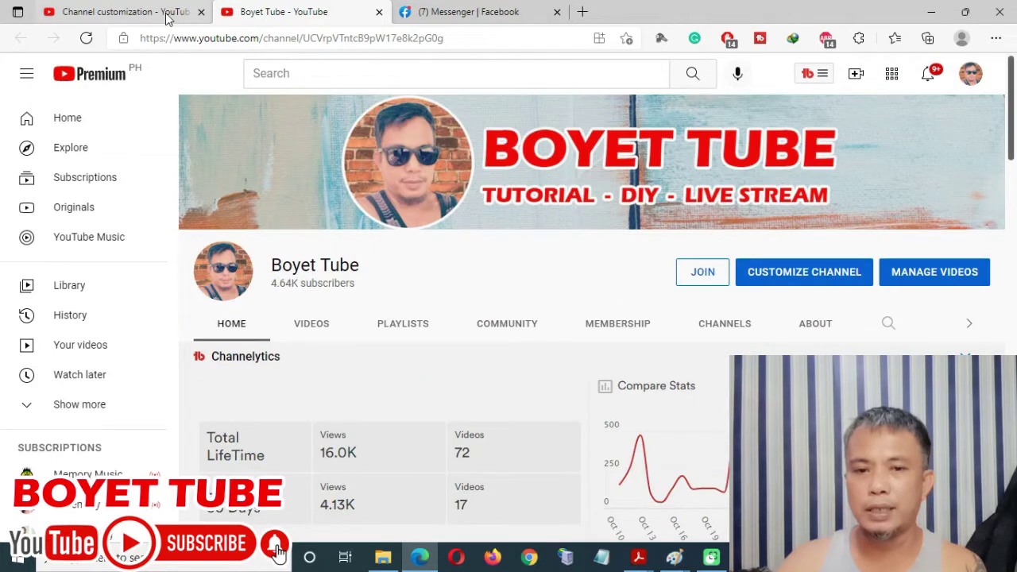
left_click(86, 39)
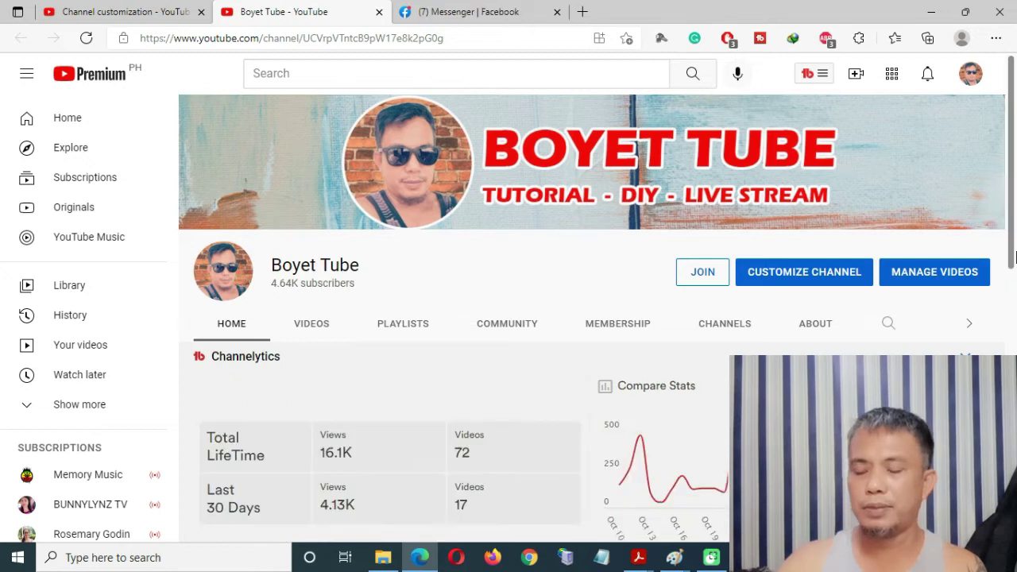
scroll(1012, 260, "down", 8)
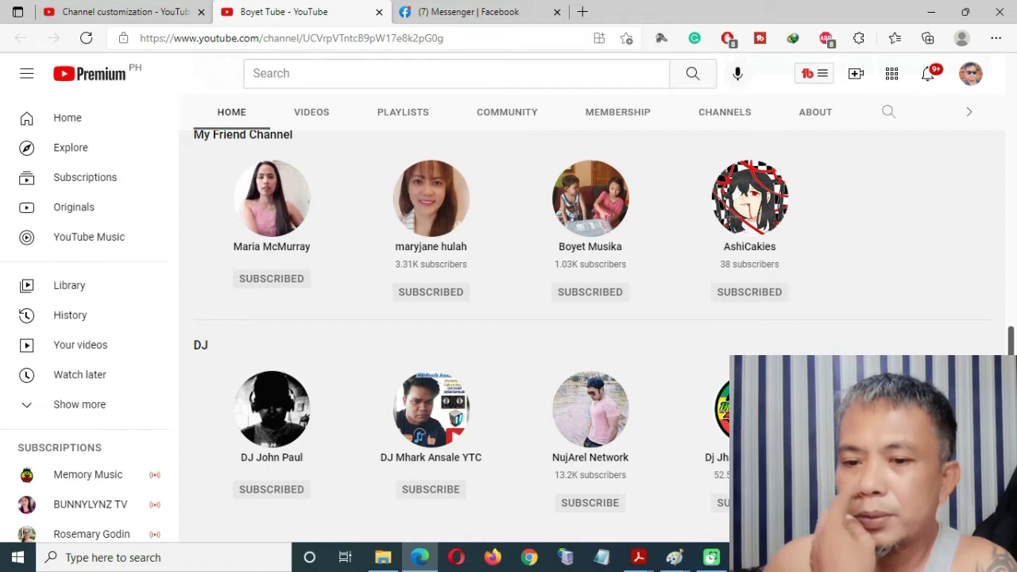
scroll(605, 337, "up", 4)
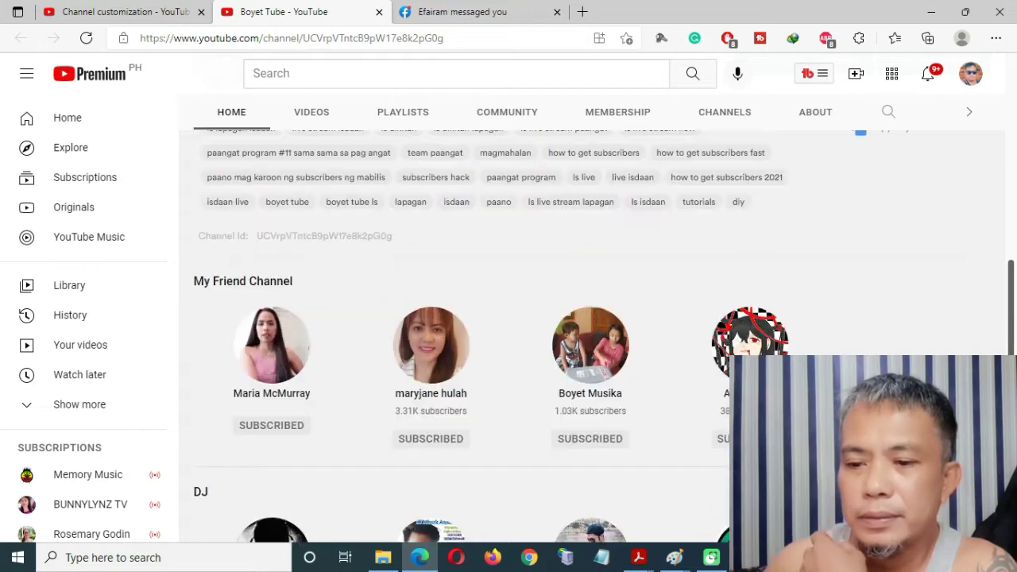
scroll(592, 334, "down", 4)
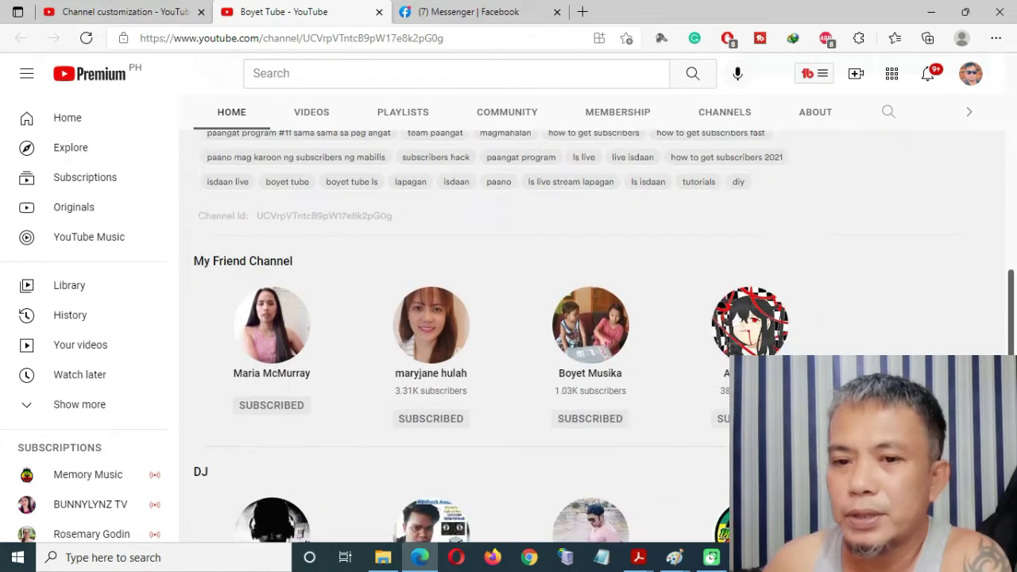
Remove the My Friend Channel and DJ sections and publish the updated layout.
left_click(150, 21)
scroll(363, 413, "down", 2)
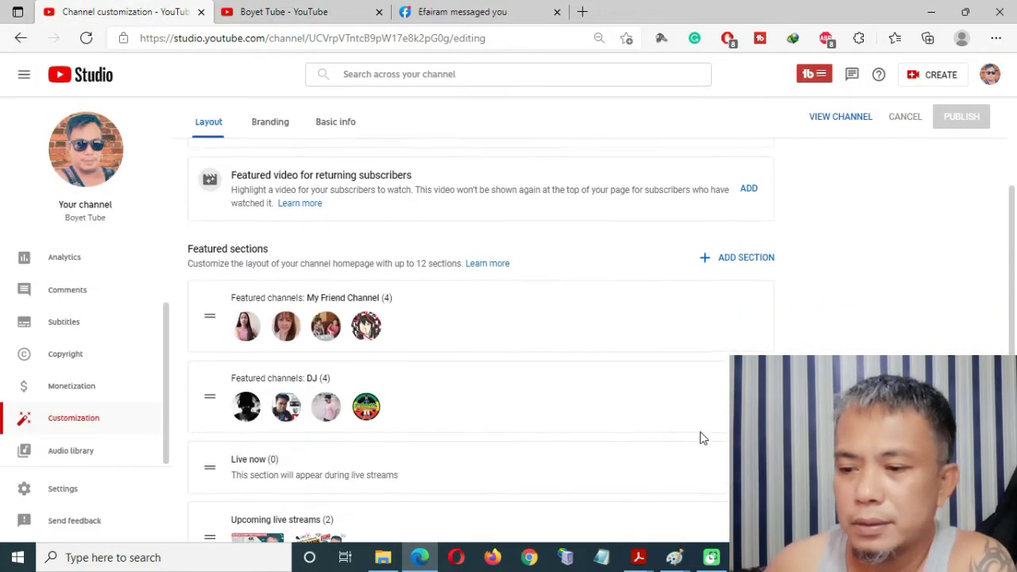
left_click(753, 306)
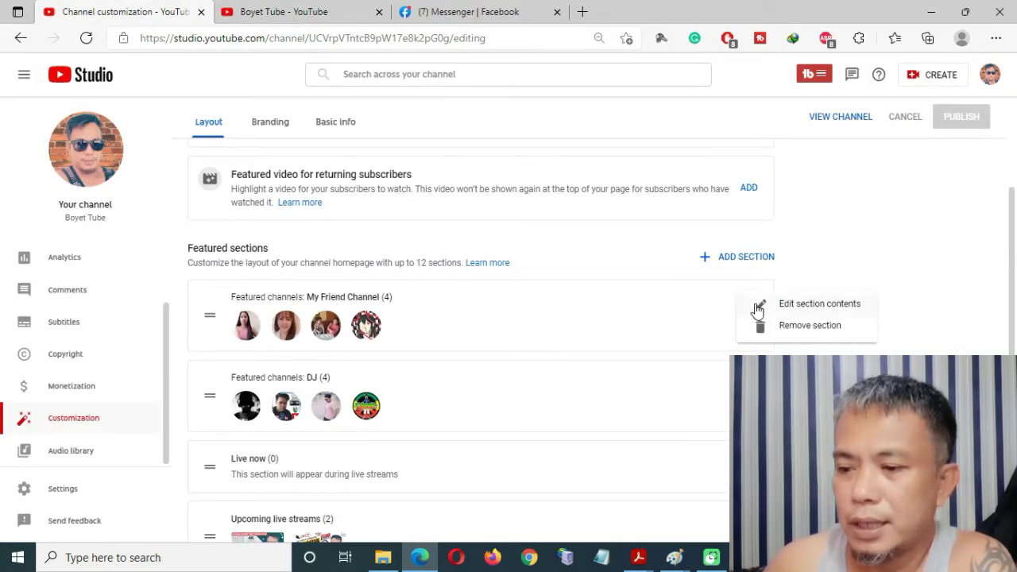
left_click(778, 327)
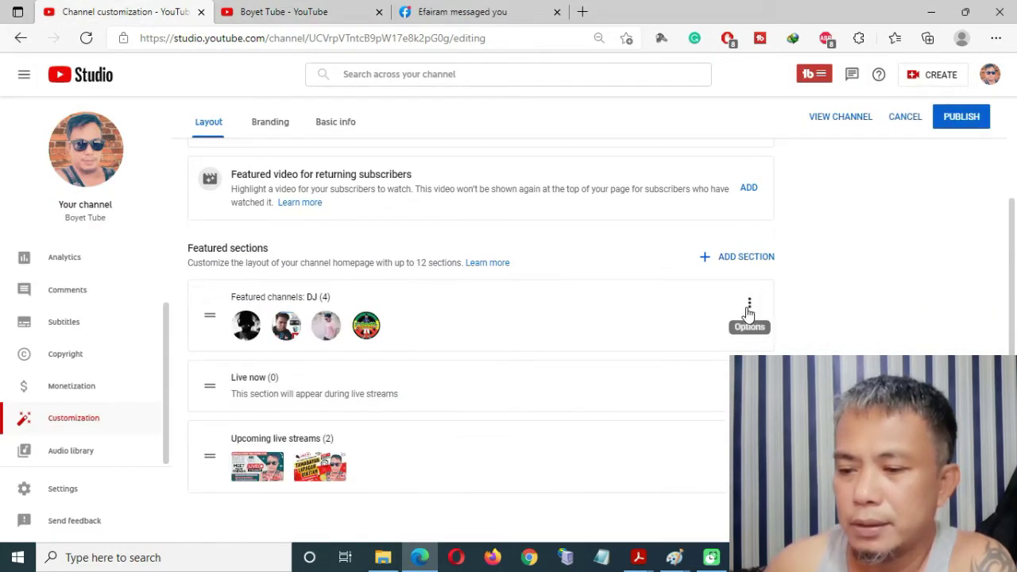
left_click(752, 307)
left_click(803, 326)
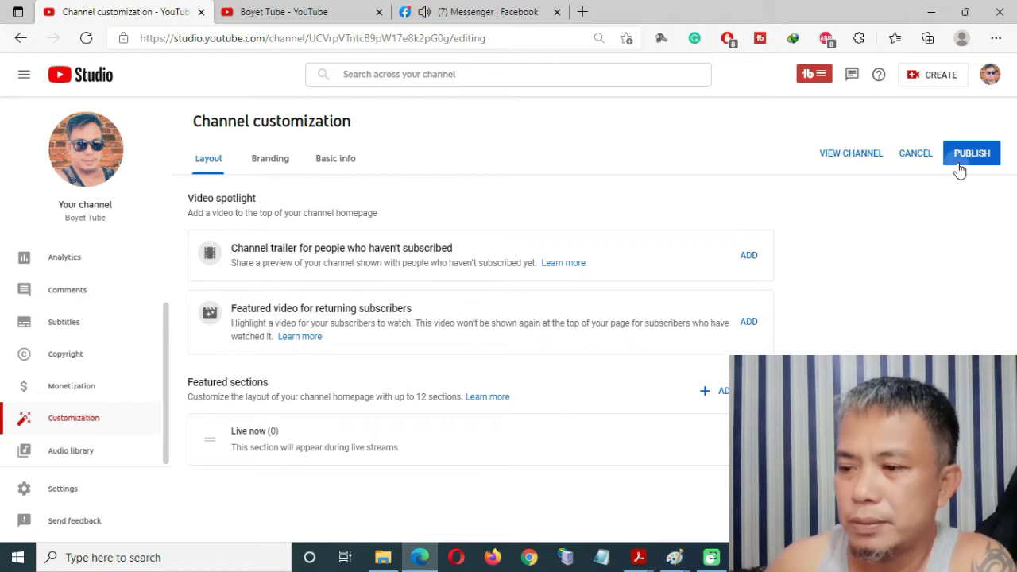
left_click(960, 170)
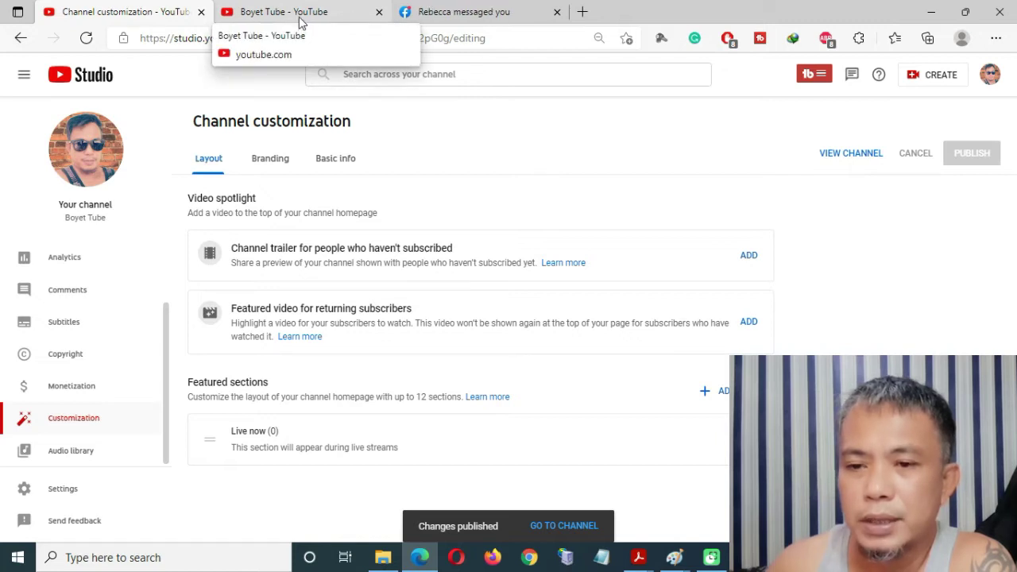
left_click(300, 19)
Reload the Boyet Tube homepage to confirm no featured sections remain, then return to Channel customization.
left_click(86, 39)
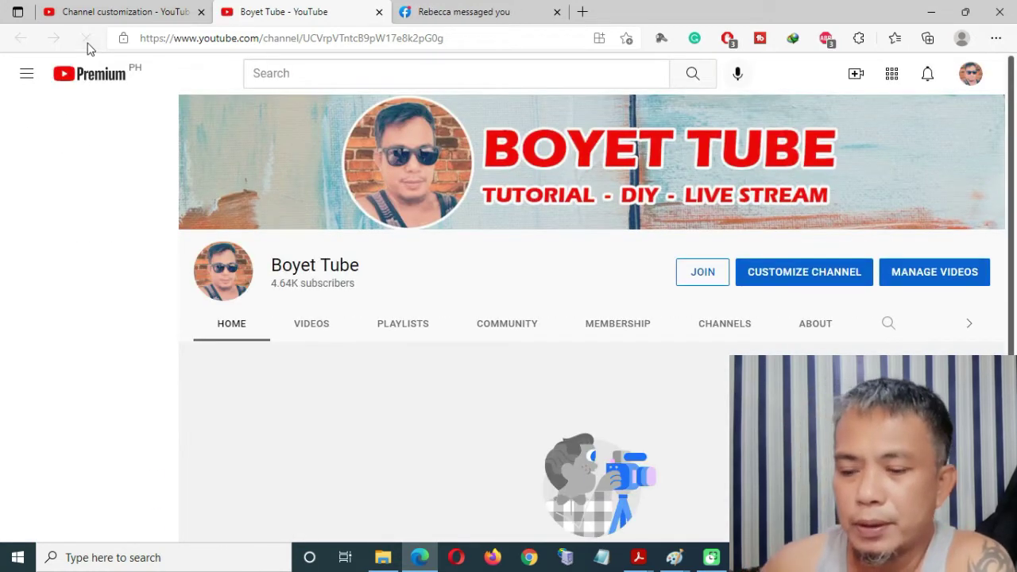
scroll(477, 386, "down", 3)
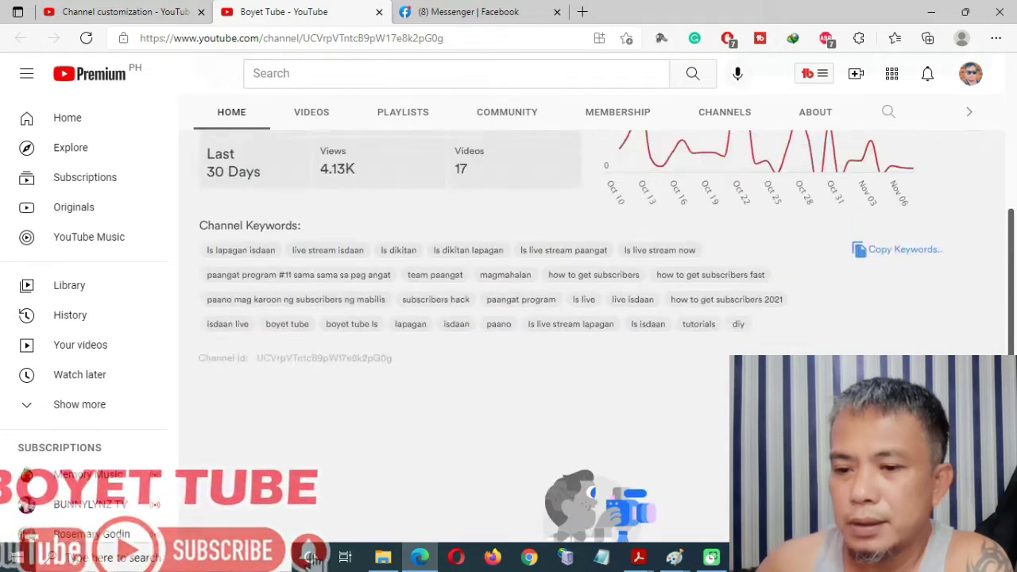
scroll(592, 318, "up", 5)
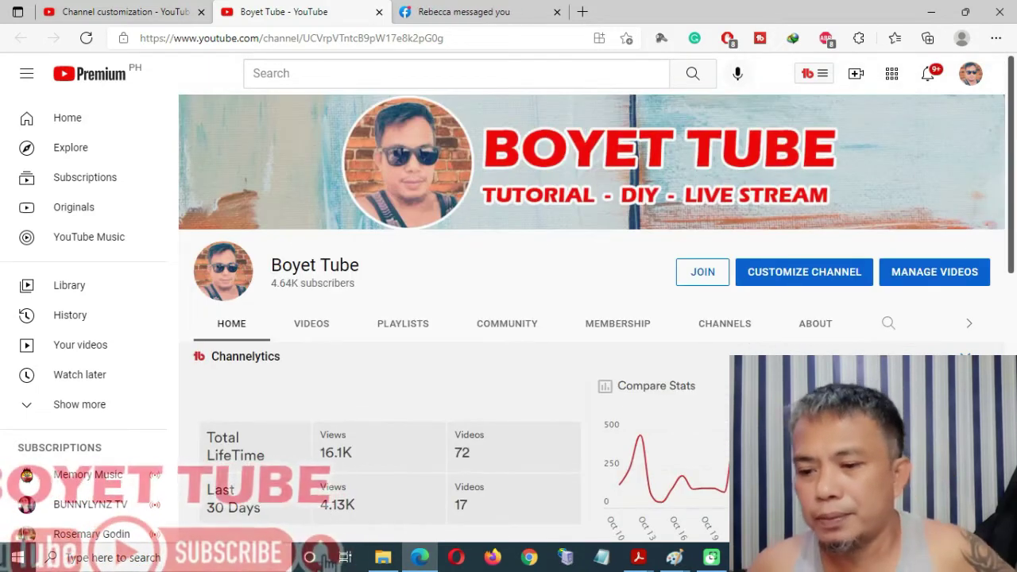
scroll(592, 317, "down", 1)
scroll(592, 317, "up", 1)
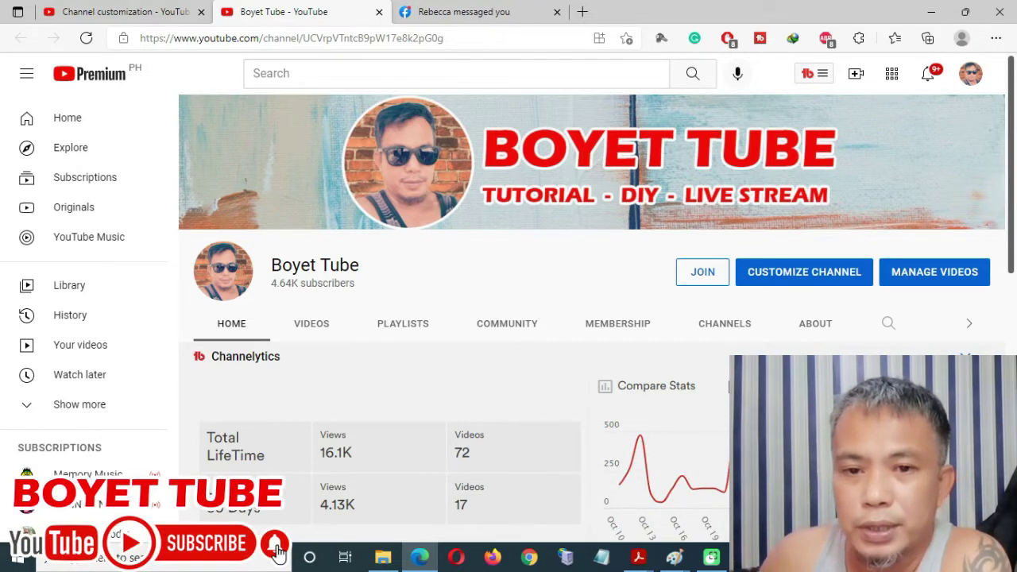
left_click(127, 18)
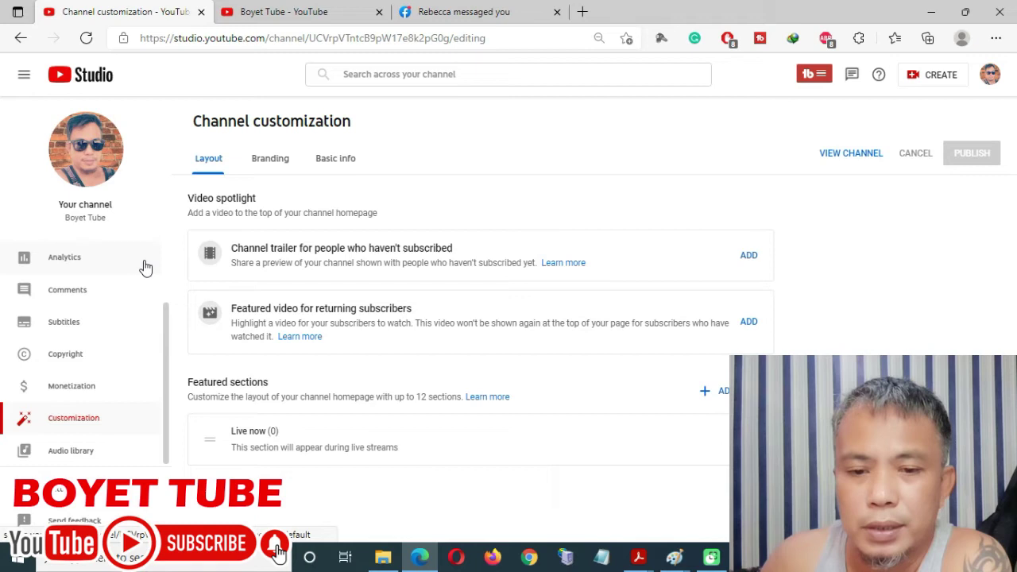
Set 'HOW TO CREATE THUMBNAILS TRAILER' as channel trailer and the MAC address video as featured video.
left_click_drag(166, 347, 161, 398)
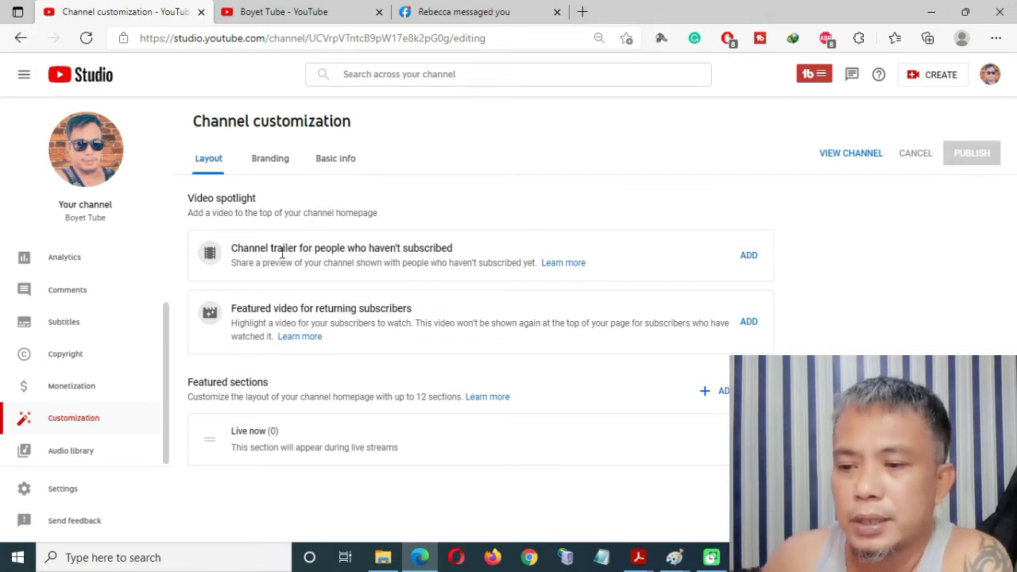
left_click(749, 256)
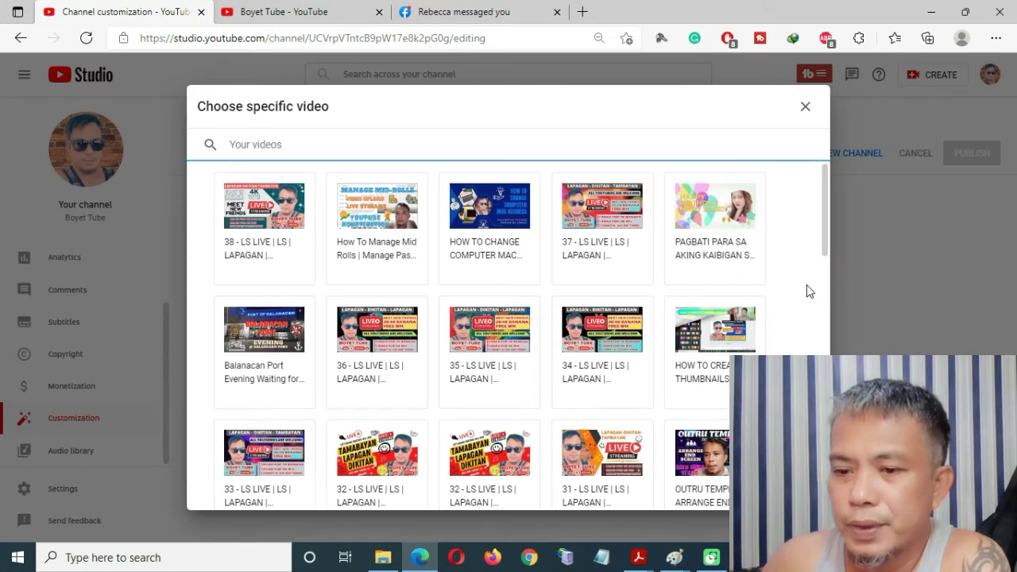
left_click_drag(824, 207, 825, 234)
left_click(718, 228)
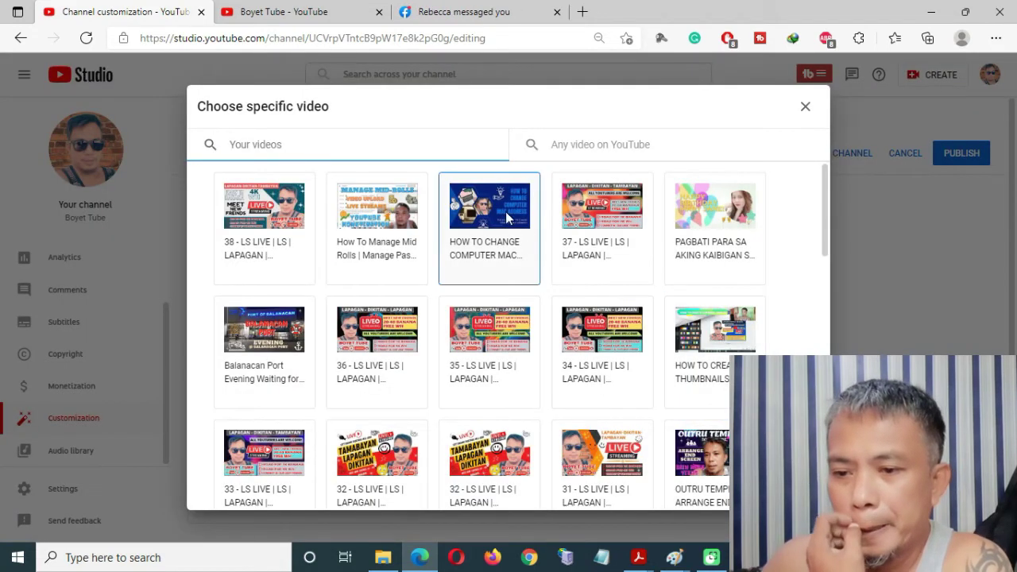
left_click(489, 222)
scroll(490, 238, "down", 1)
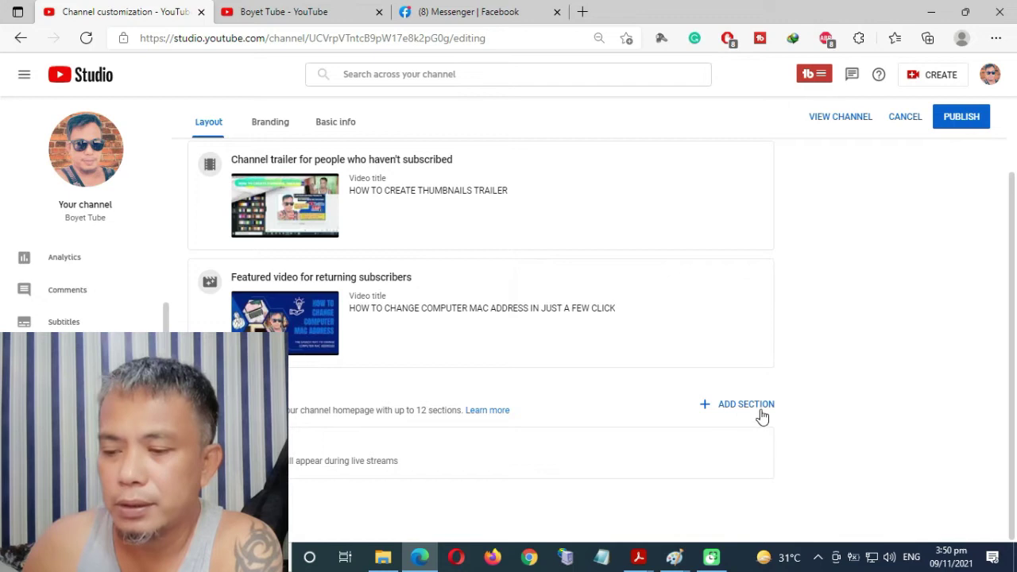
Add Uploads (74), Popular uploads (74) and Past live streams (46) sections below Live now.
left_click(753, 410)
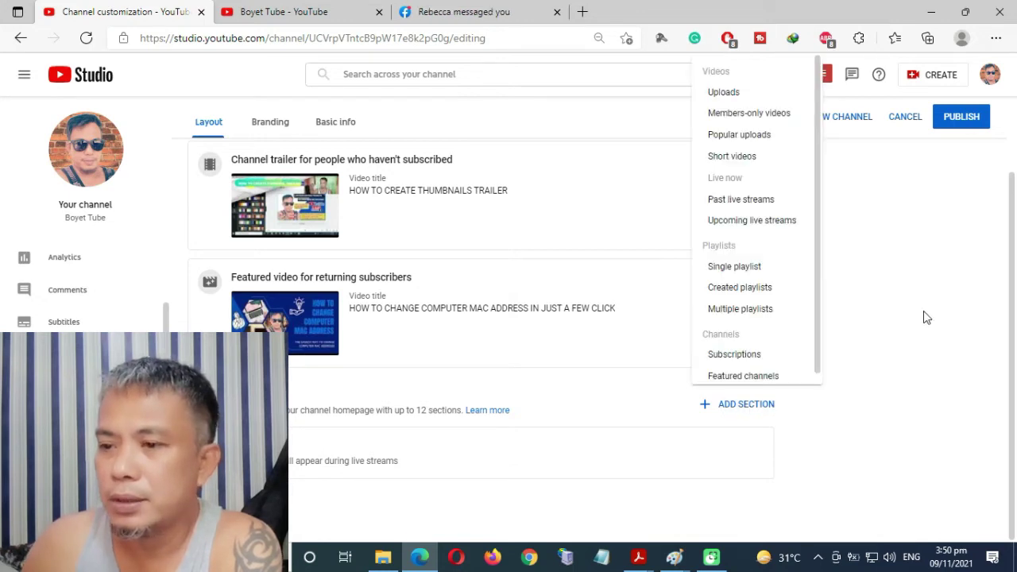
left_click(710, 96)
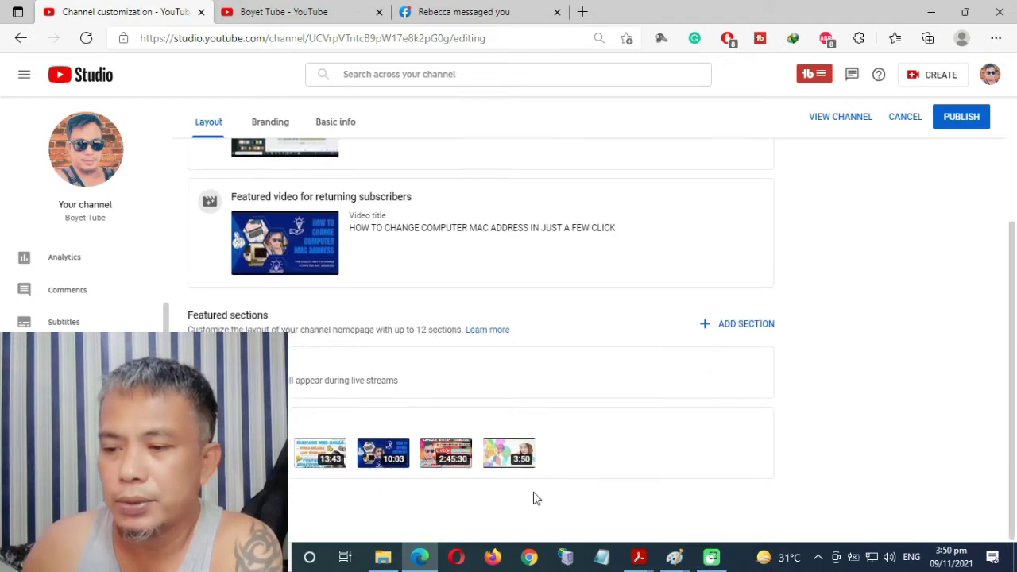
left_click(761, 329)
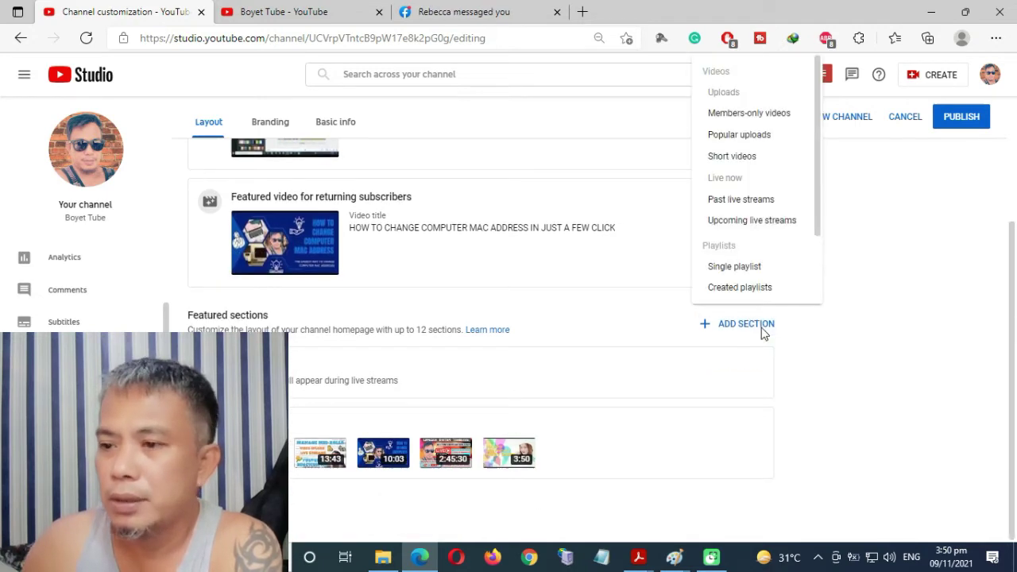
left_click(758, 143)
scroll(832, 393, "down", 1)
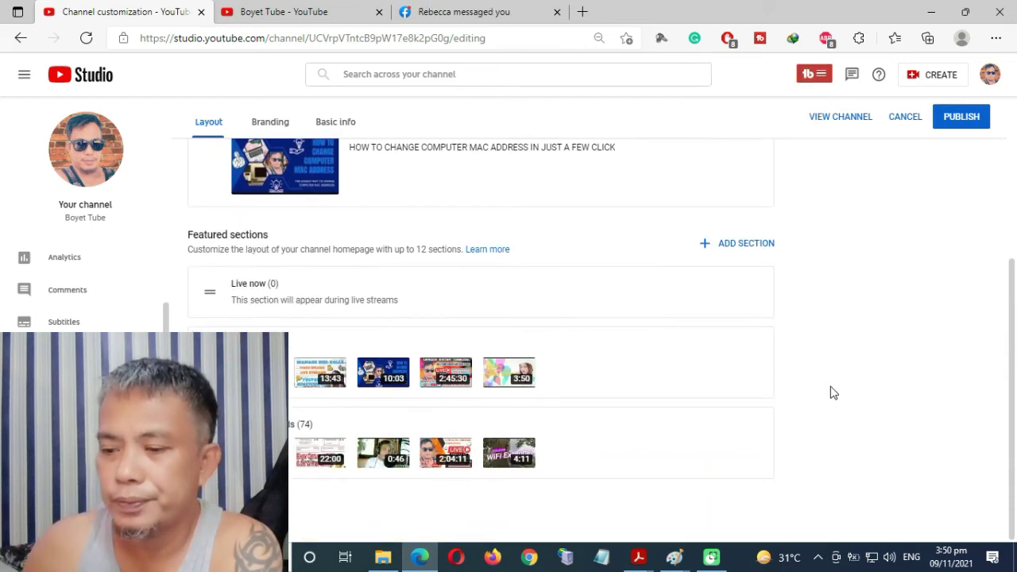
left_click(747, 250)
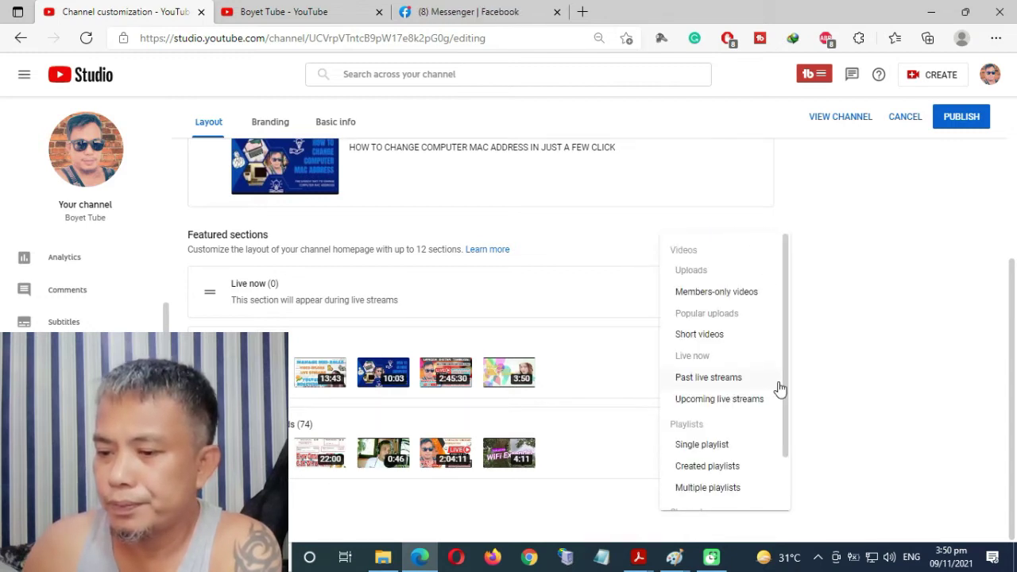
left_click(733, 378)
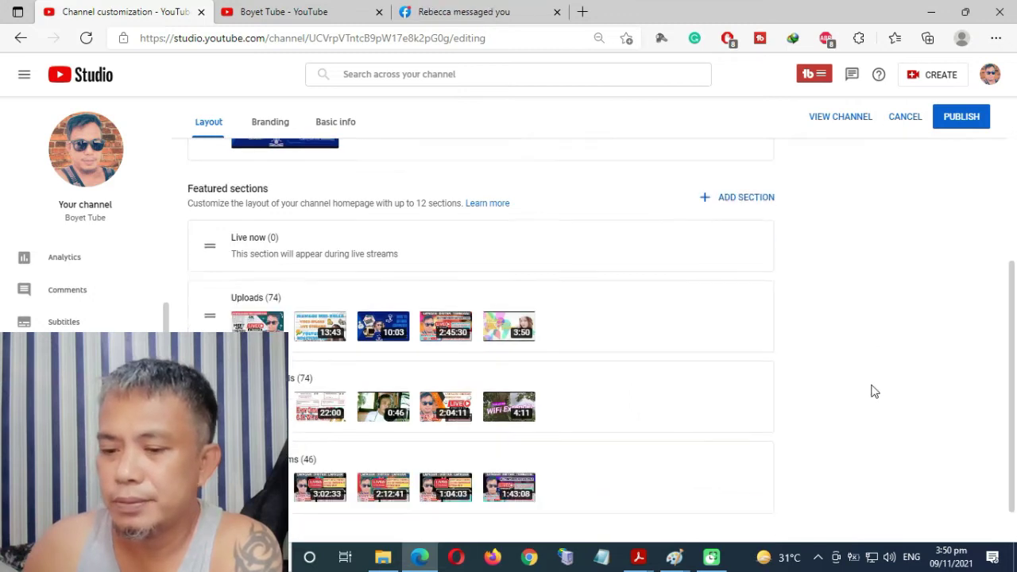
left_click(757, 175)
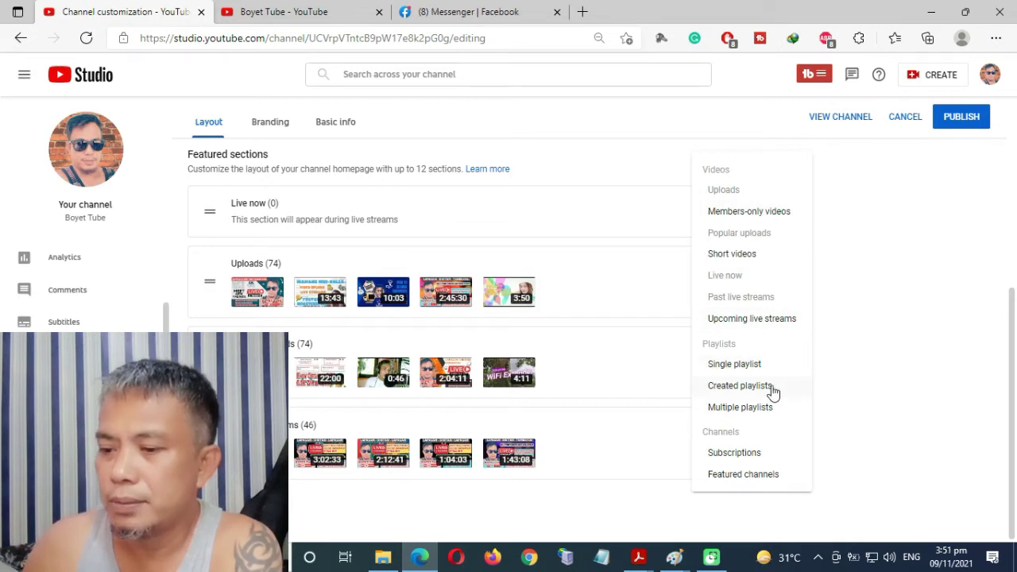
Add Created playlists (3) and Upcoming live streams (2) sections to the homepage layout.
left_click(773, 391)
scroll(853, 376, "down", 1)
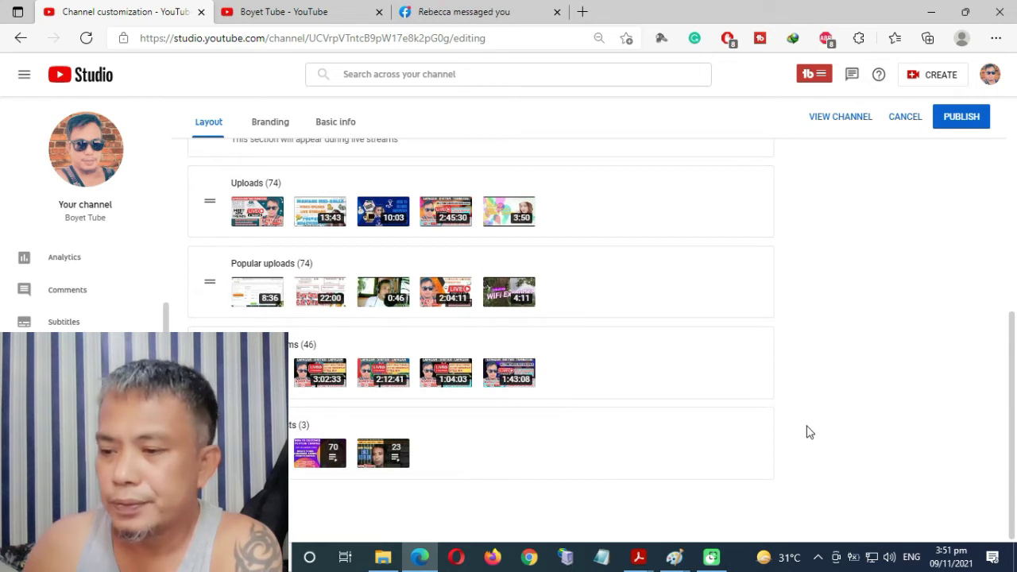
scroll(831, 334, "up", 4)
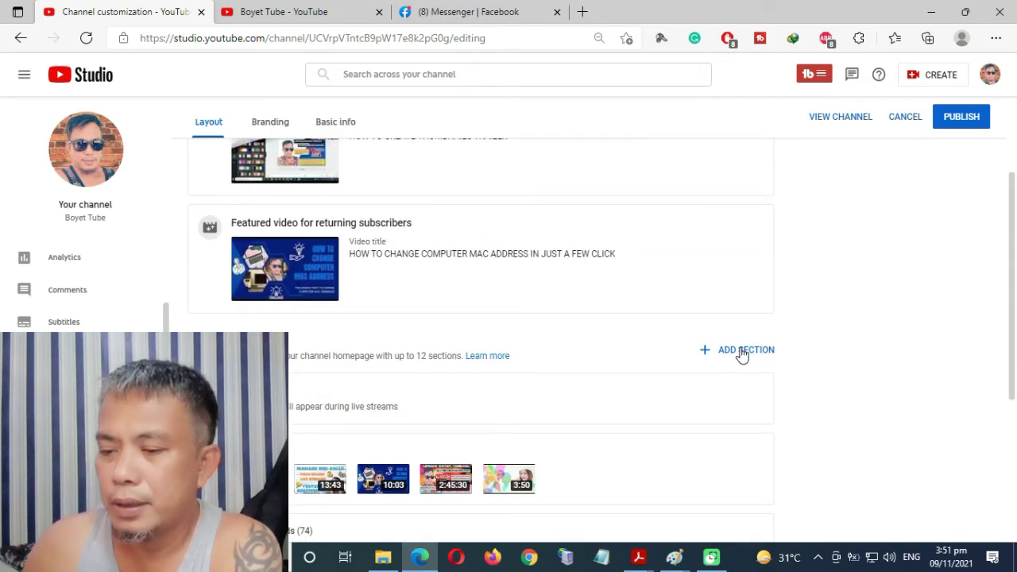
left_click(740, 353)
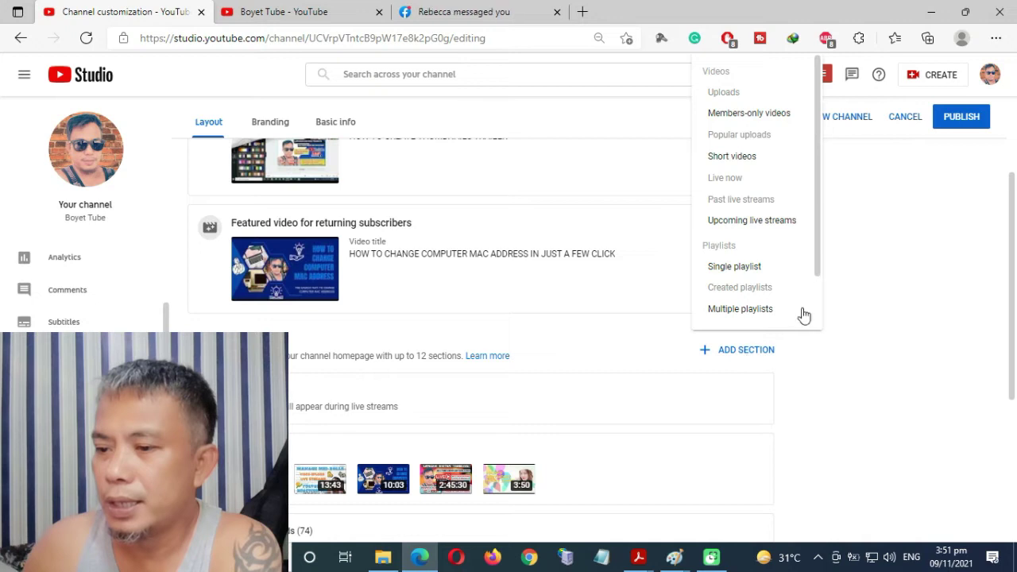
left_click_drag(819, 230, 814, 281)
scroll(743, 176, "up", 1)
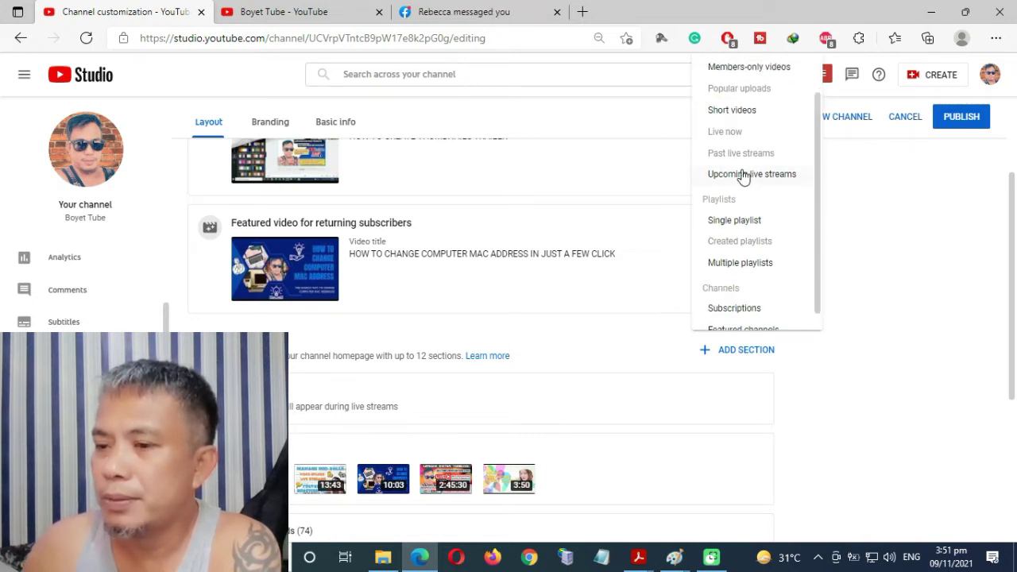
left_click(741, 176)
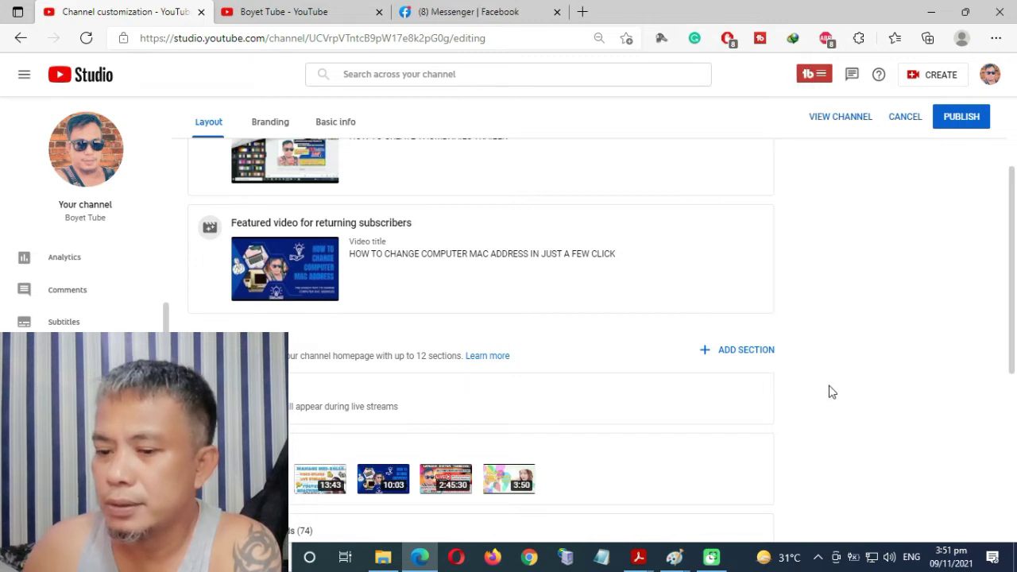
scroll(830, 391, "down", 3)
scroll(843, 393, "down", 1)
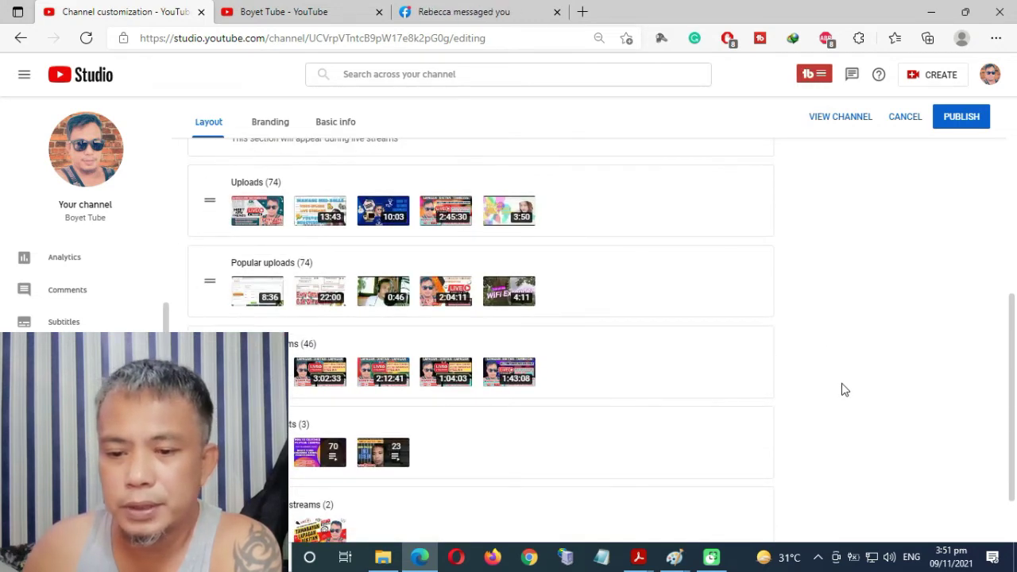
scroll(843, 386, "down", 1)
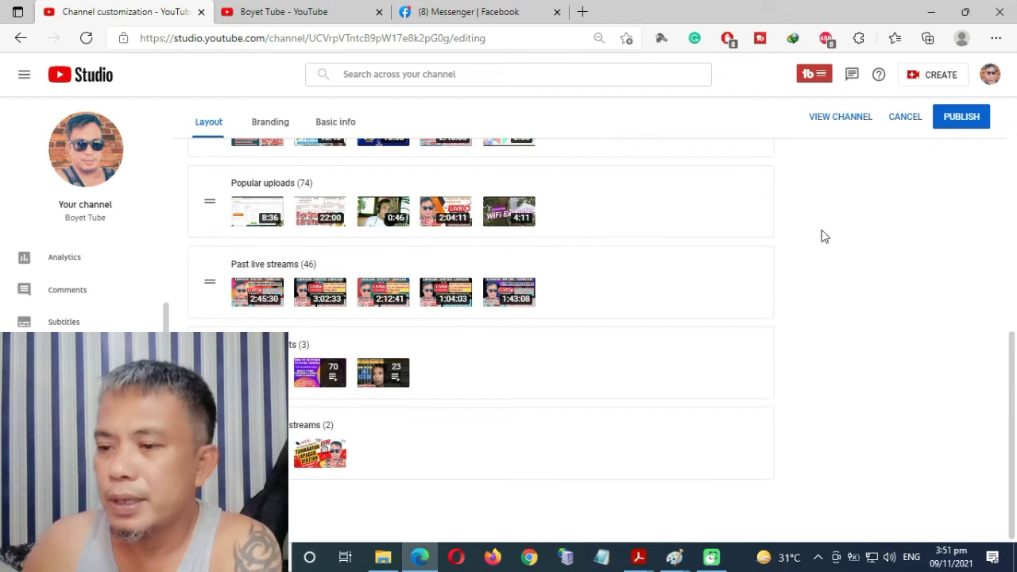
scroll(847, 394, "up", 2)
scroll(844, 381, "up", 3)
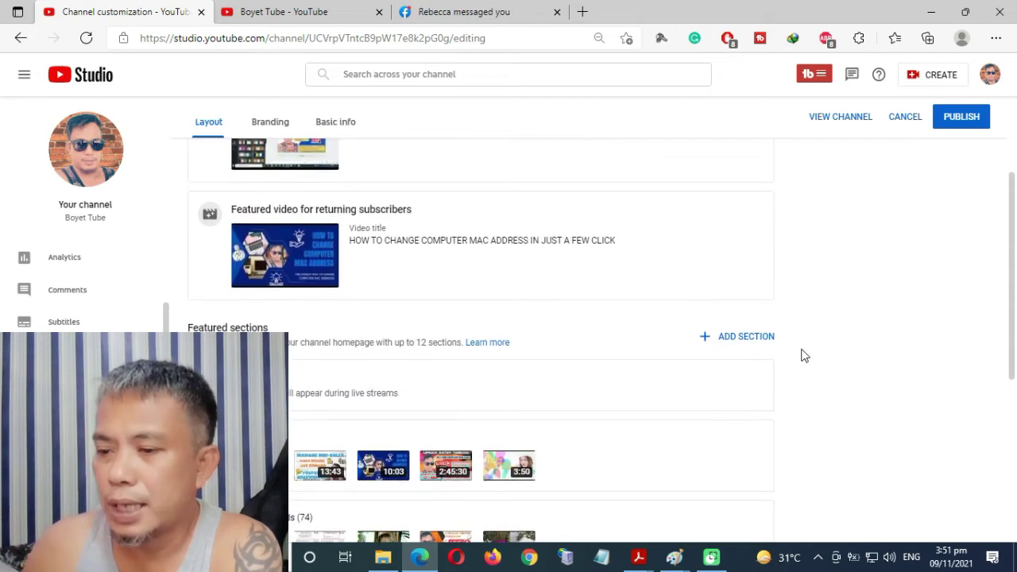
left_click(747, 337)
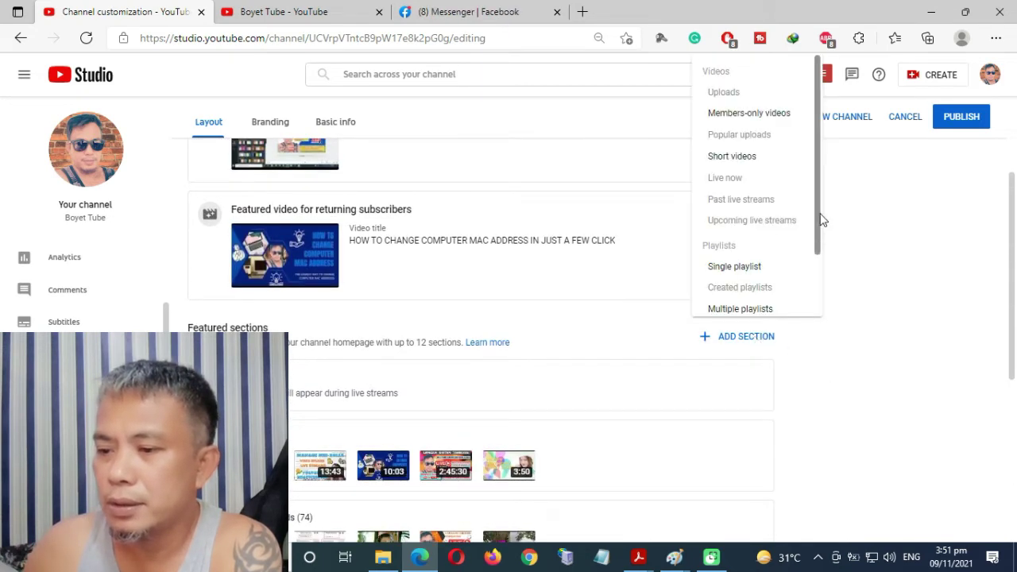
left_click_drag(818, 211, 822, 293)
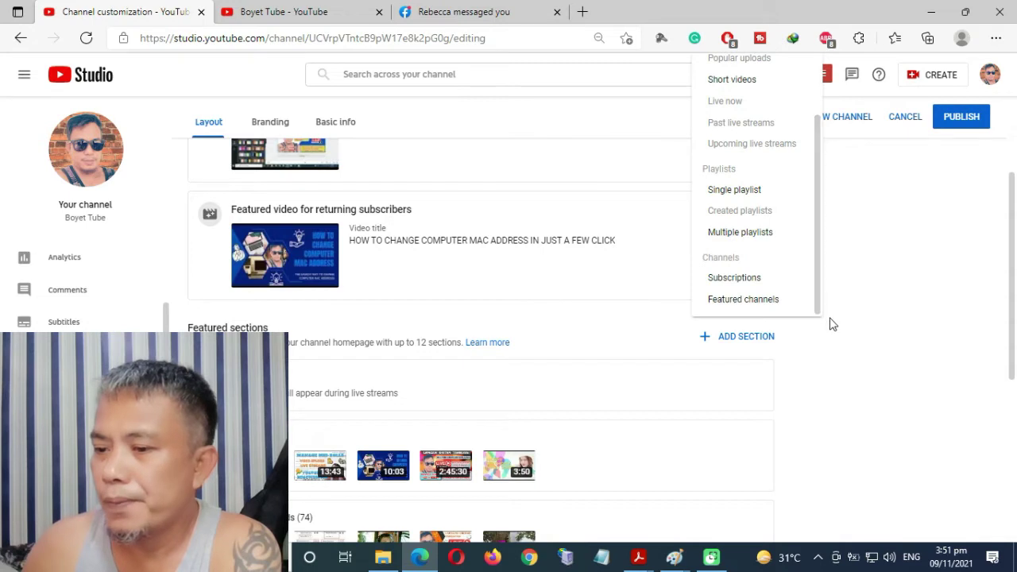
Start a Featured channels section and title it 'My Friends Channel'.
left_click(773, 309)
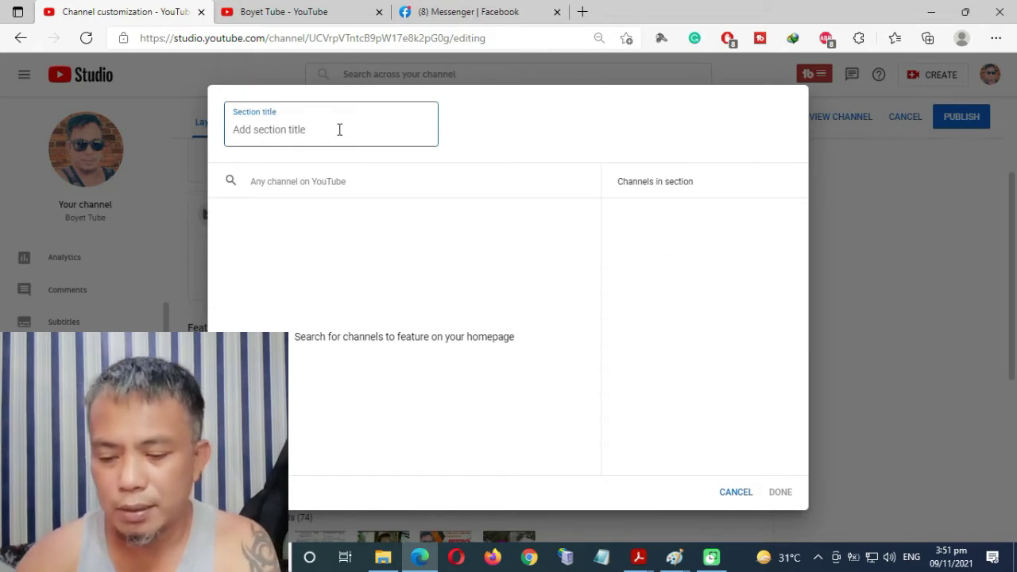
type("Ioola vlog")
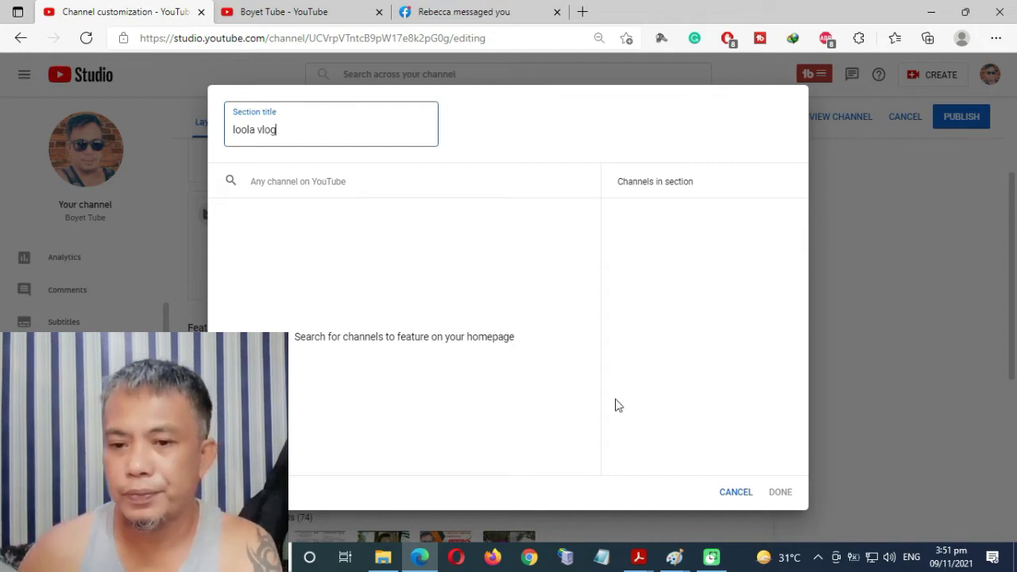
left_click(302, 188)
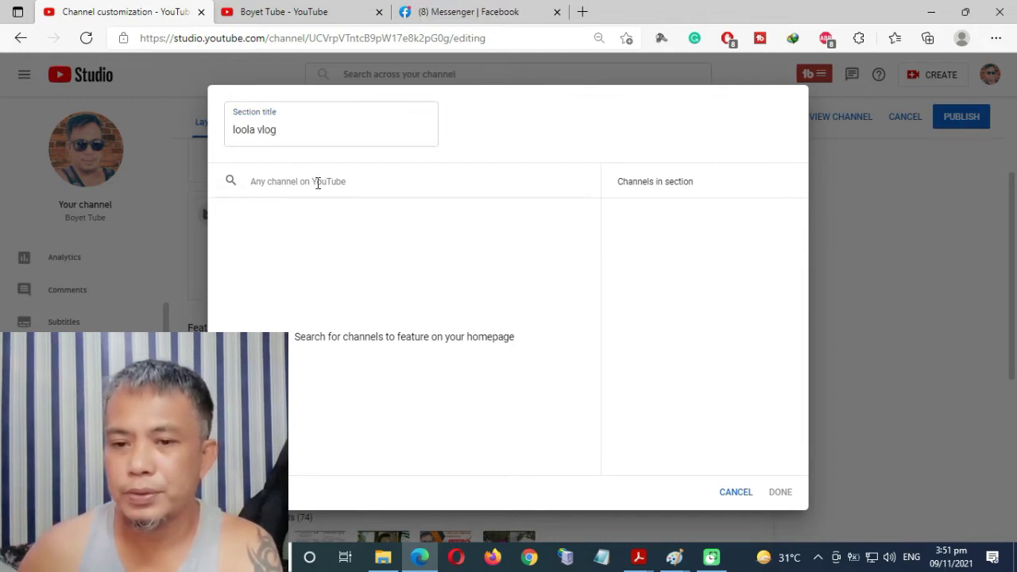
left_click_drag(307, 134, 111, 138)
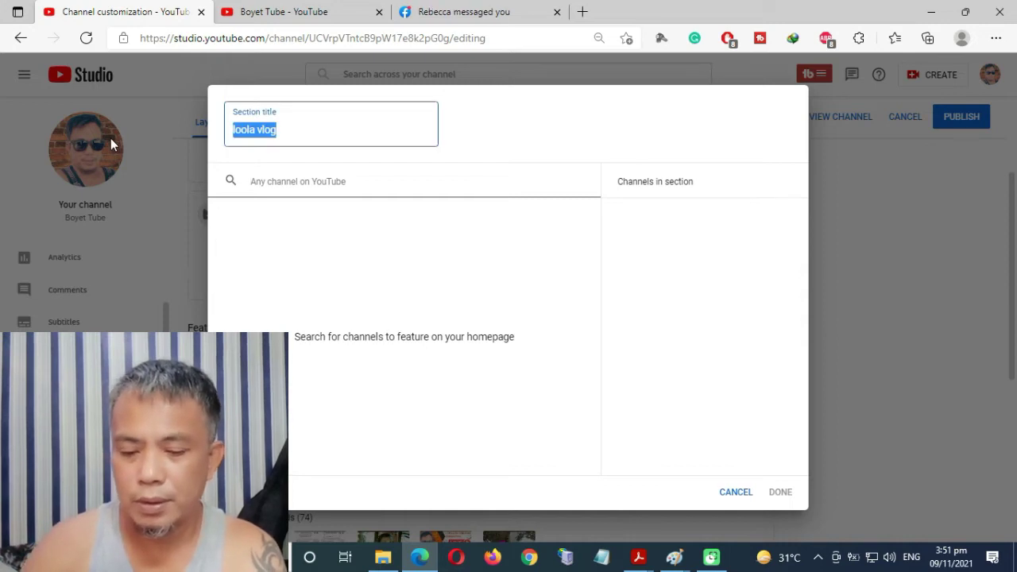
type("My Fr")
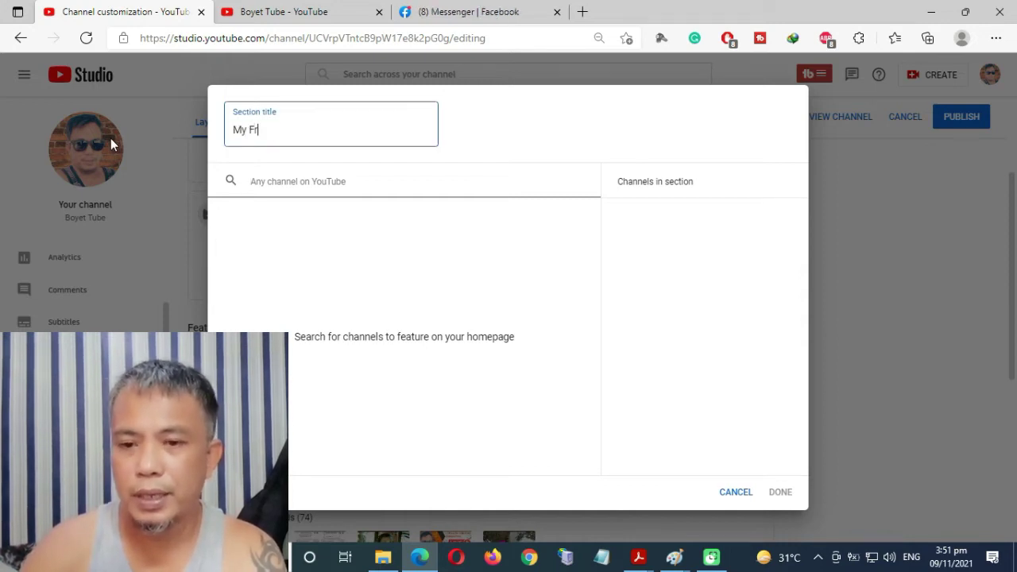
type("iends C")
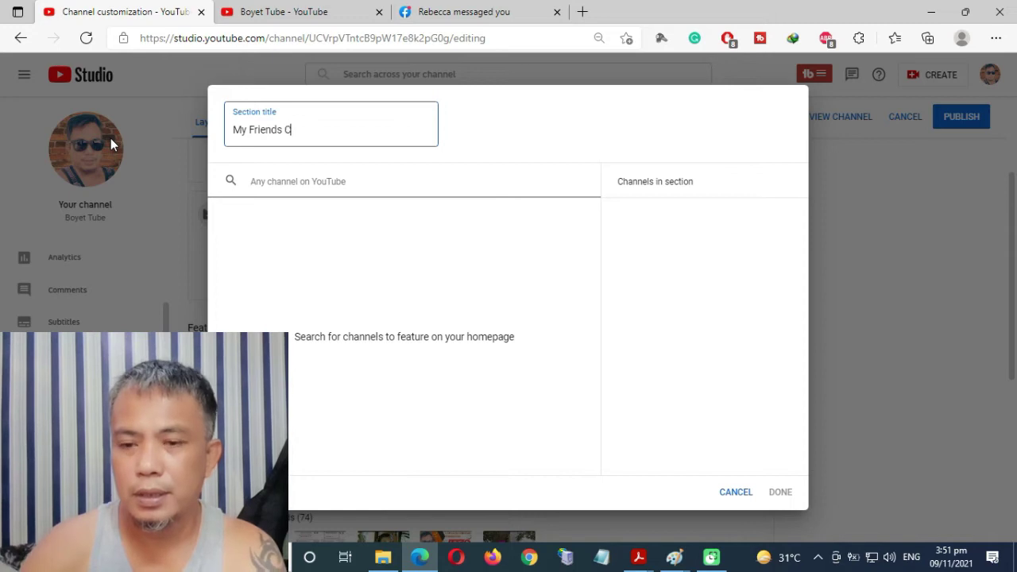
type("hannel")
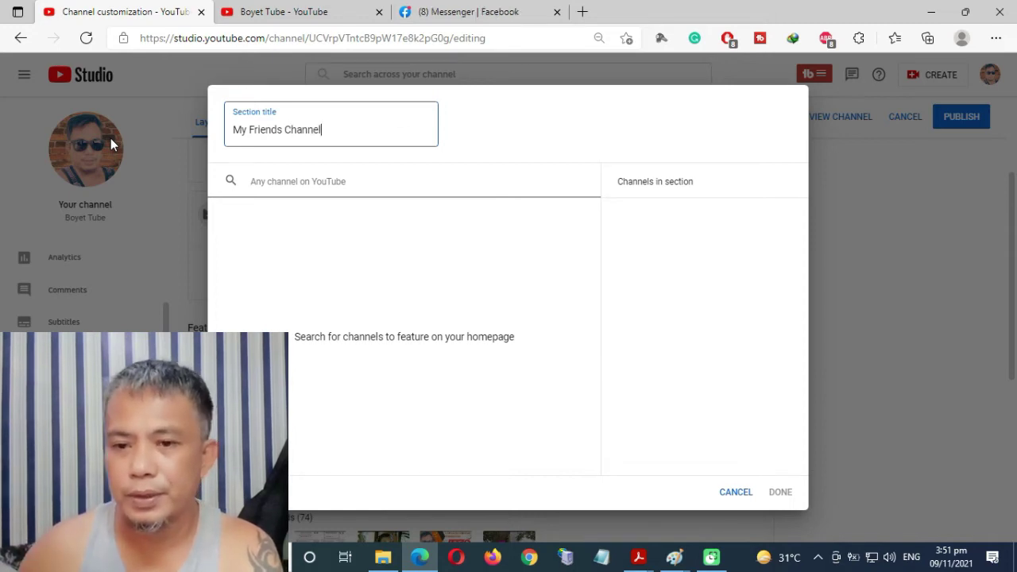
Search 'loola vlog' and add LOOLA Vlog to the section's channels.
left_click(315, 184)
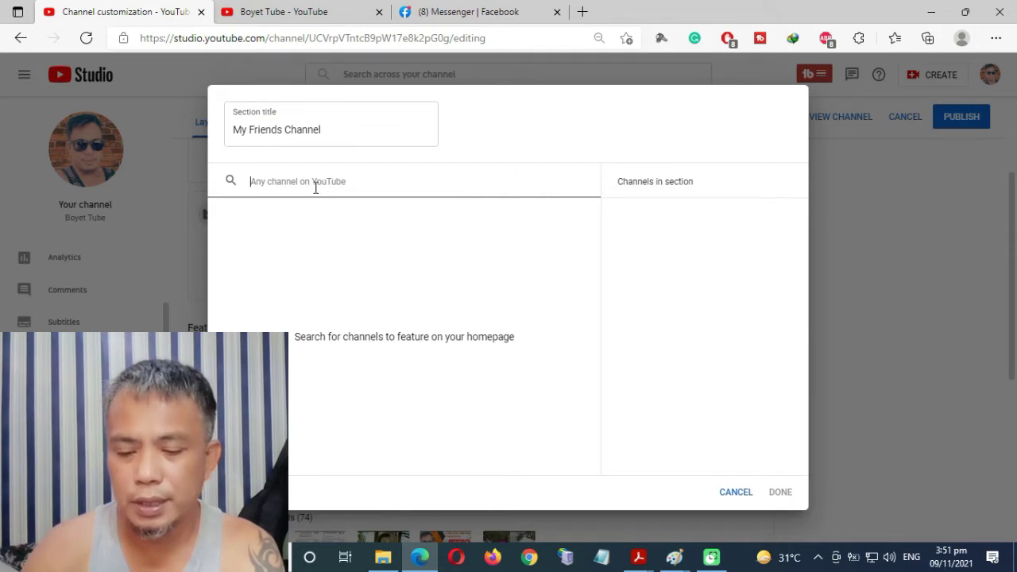
left_click(315, 188)
type("loola")
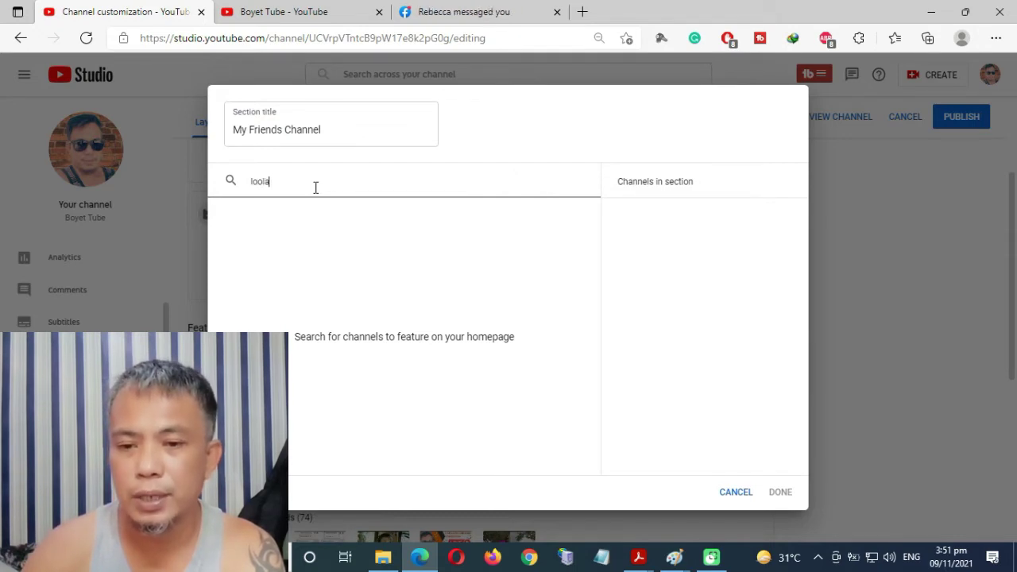
type(" vlo")
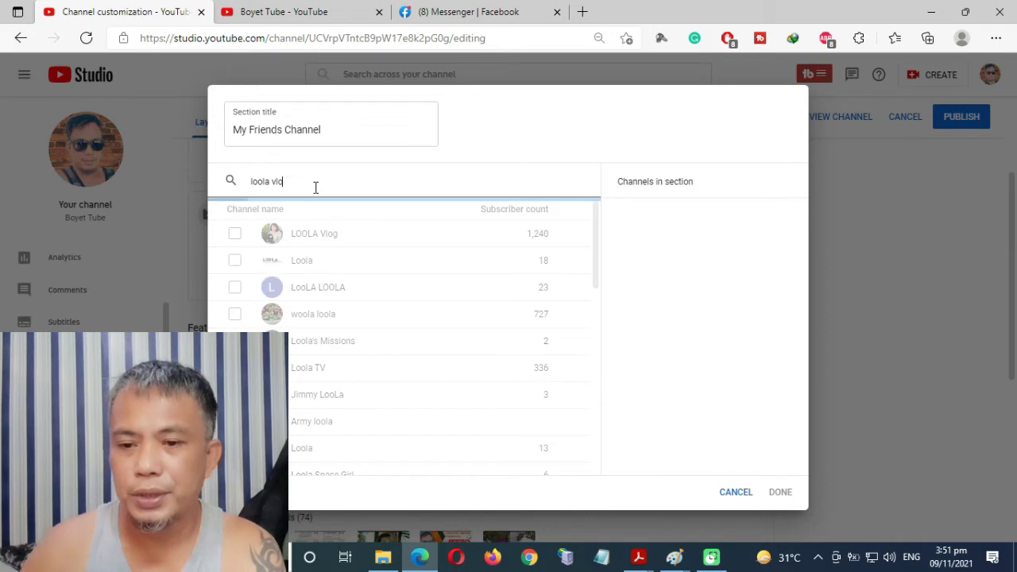
type("g")
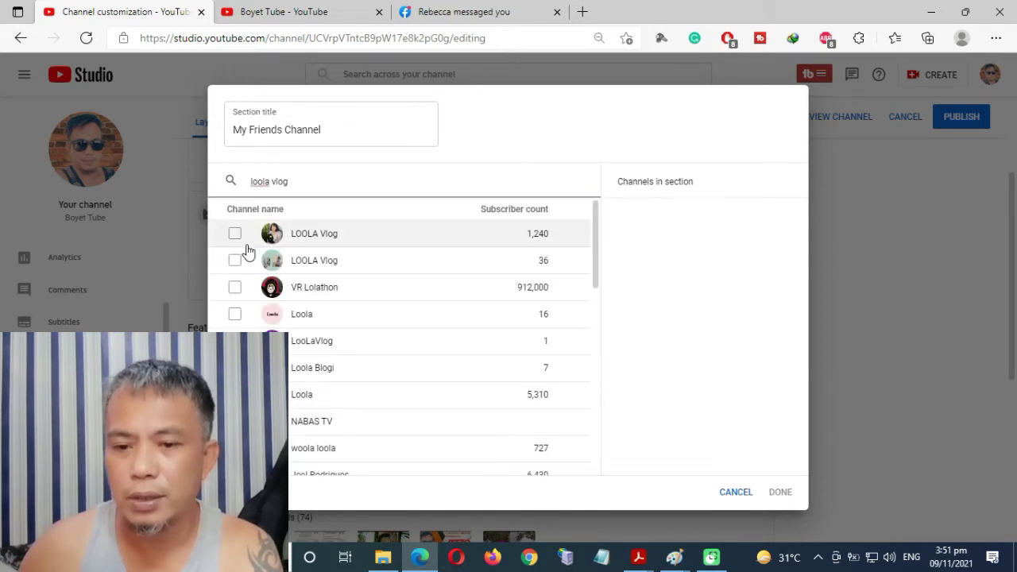
left_click(233, 236)
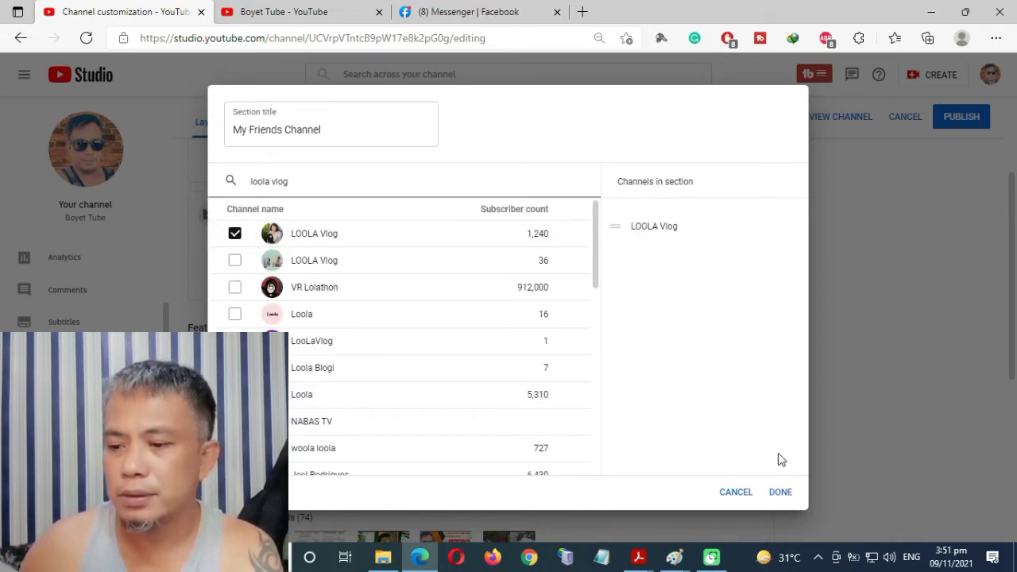
Save the My Friends Channel section, reopen it, and add a friend's channel found by name.
left_click(778, 493)
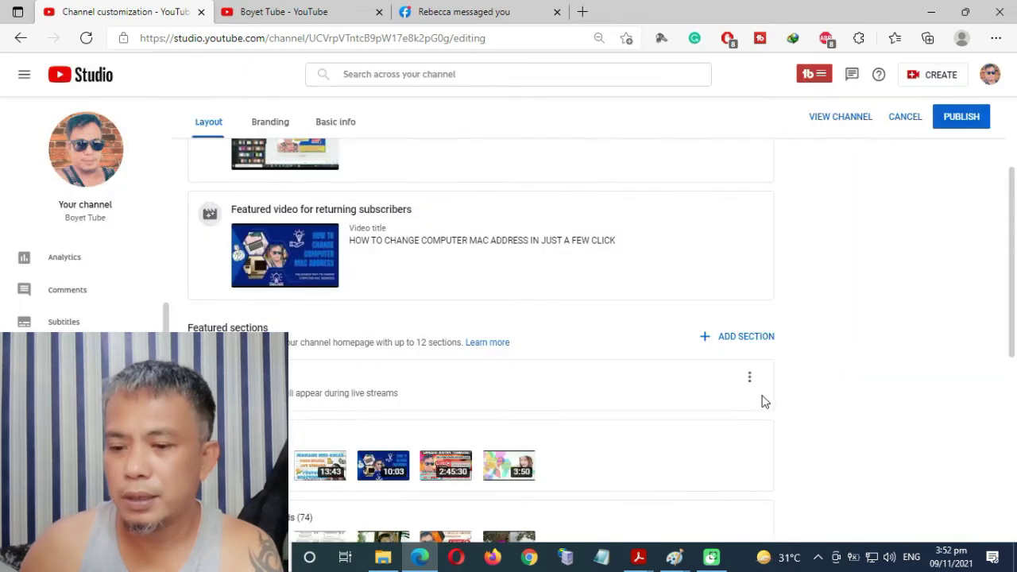
scroll(833, 427, "down", 6)
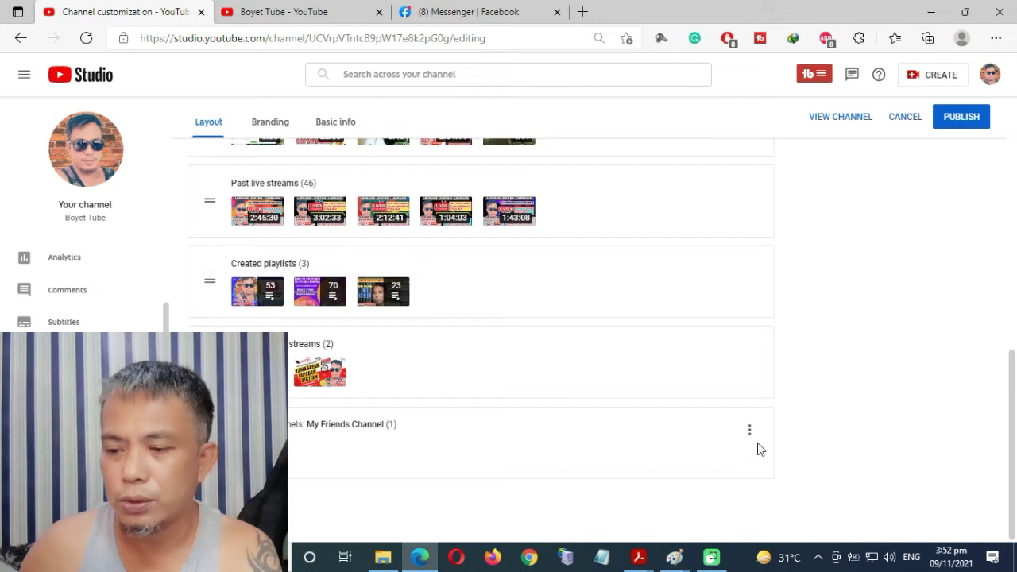
left_click(748, 430)
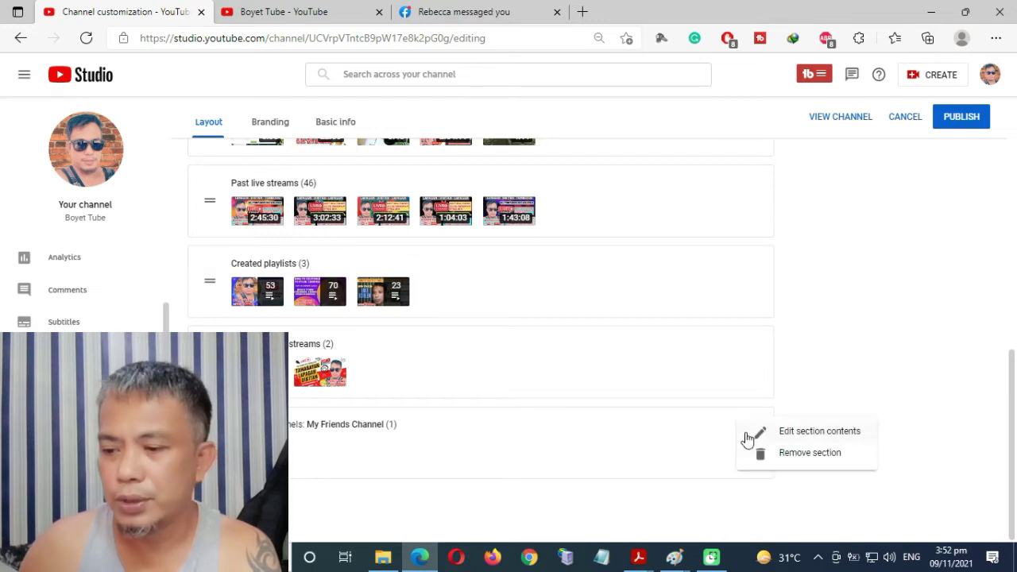
left_click(821, 435)
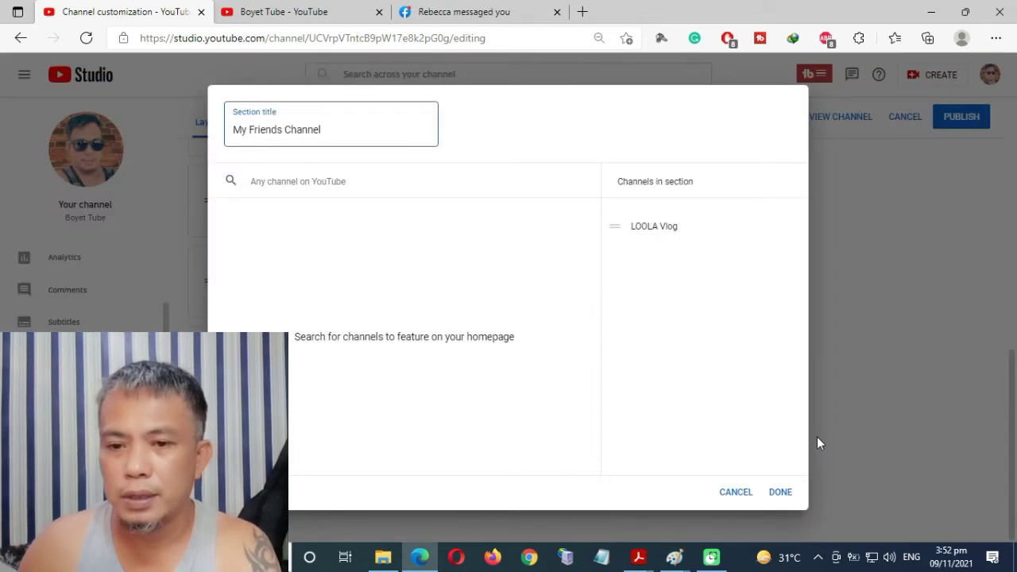
left_click(330, 182)
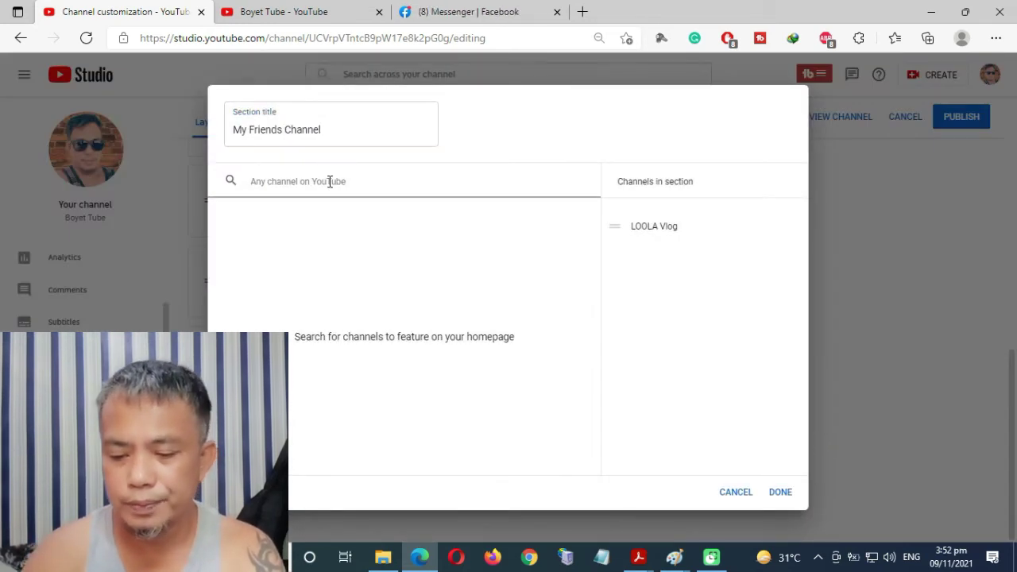
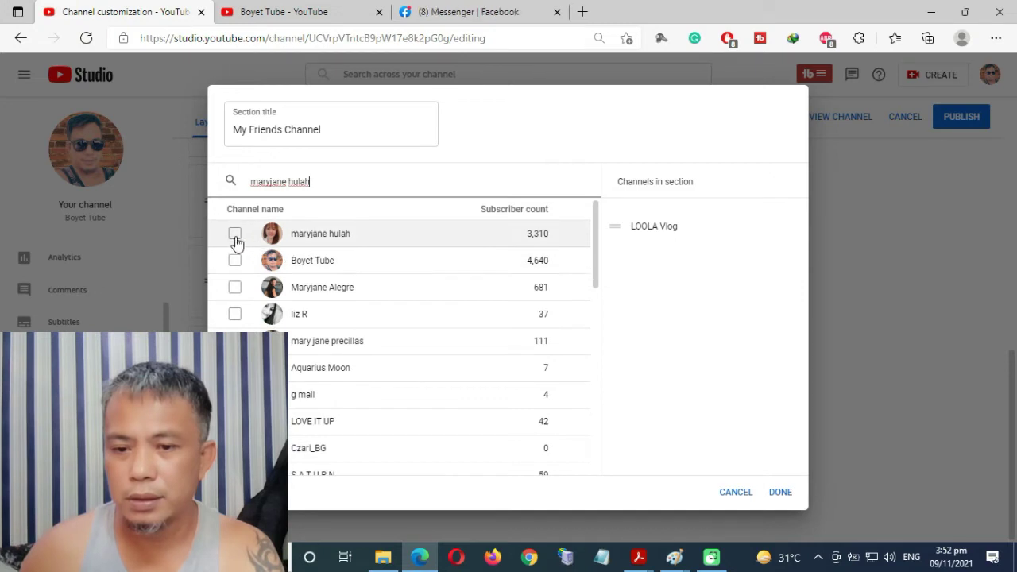
left_click(235, 236)
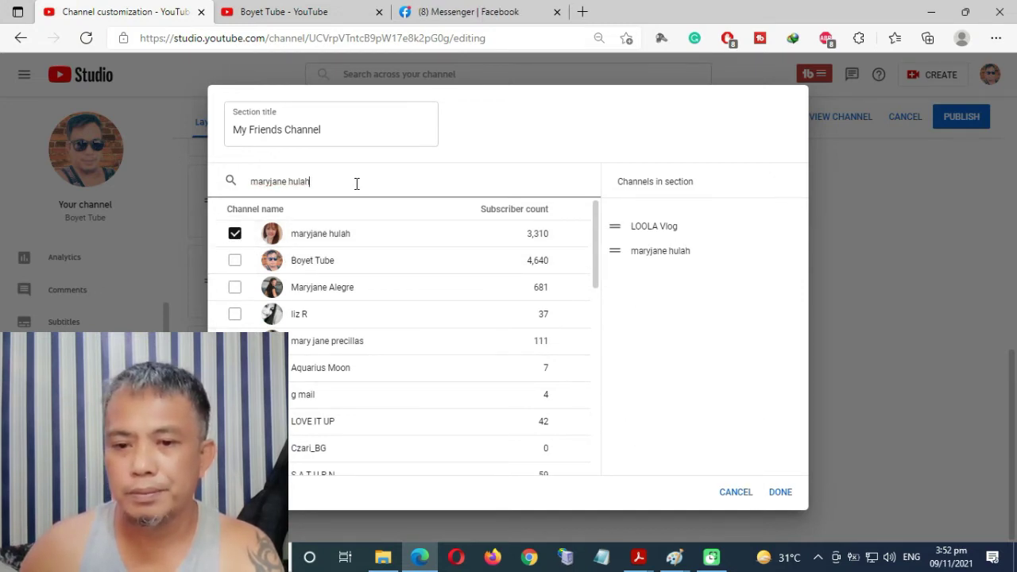
Add Nature Hike vlog@50 and AshiCakies to the My Friends Channel section.
left_click_drag(366, 182, 151, 184)
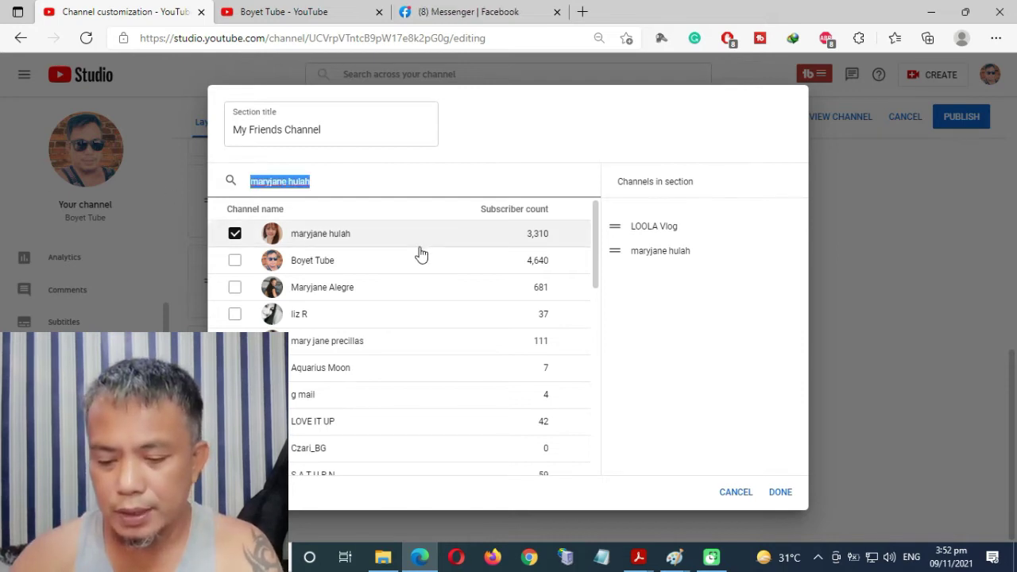
type("a")
key("BackSpace")
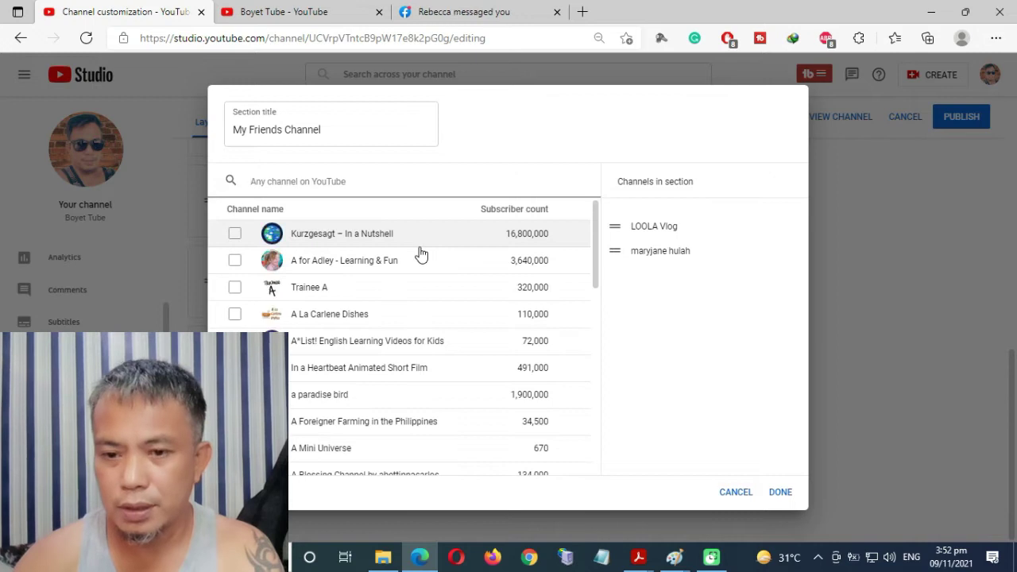
type("Nature")
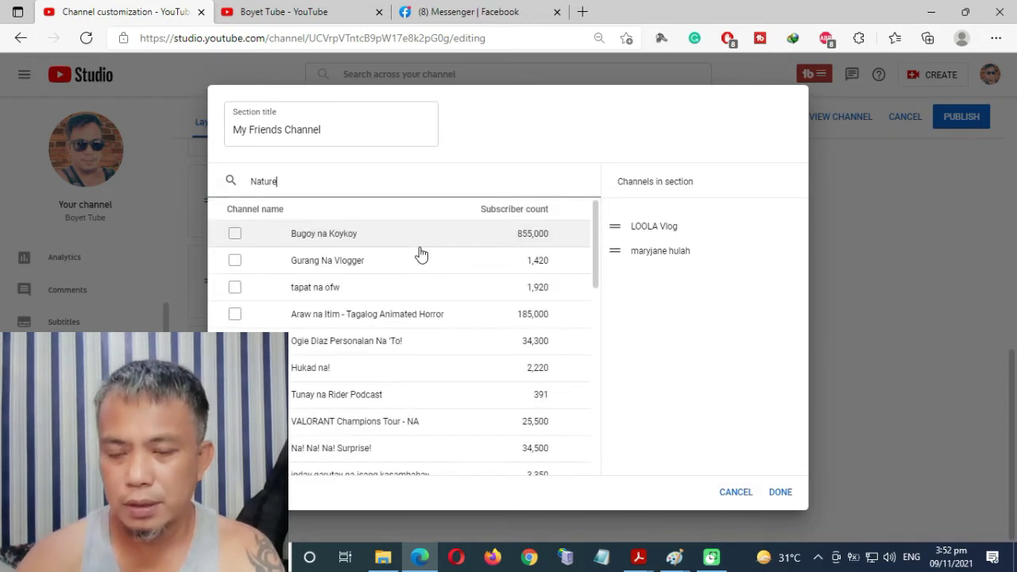
type(" hike")
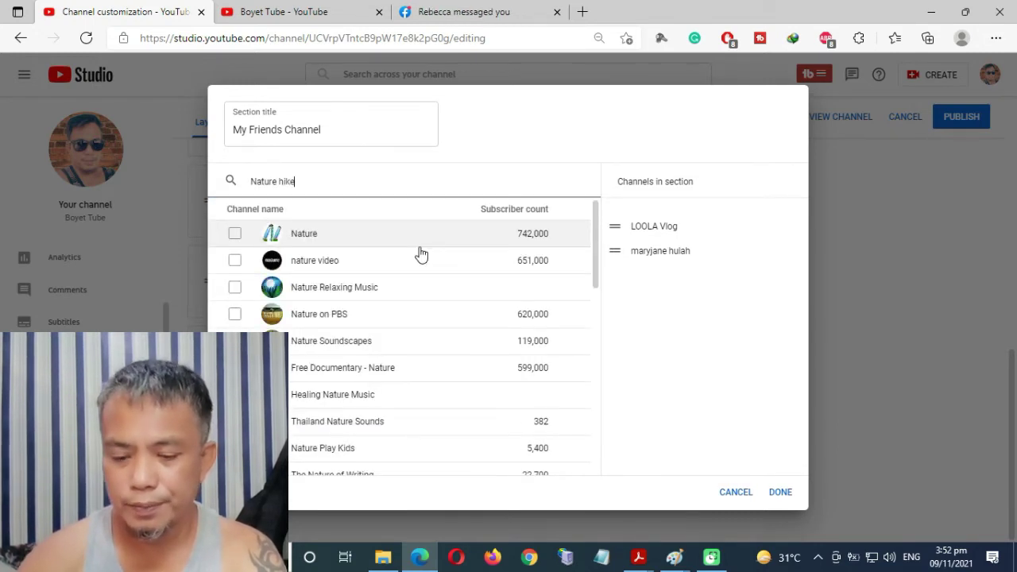
type(" vlog@")
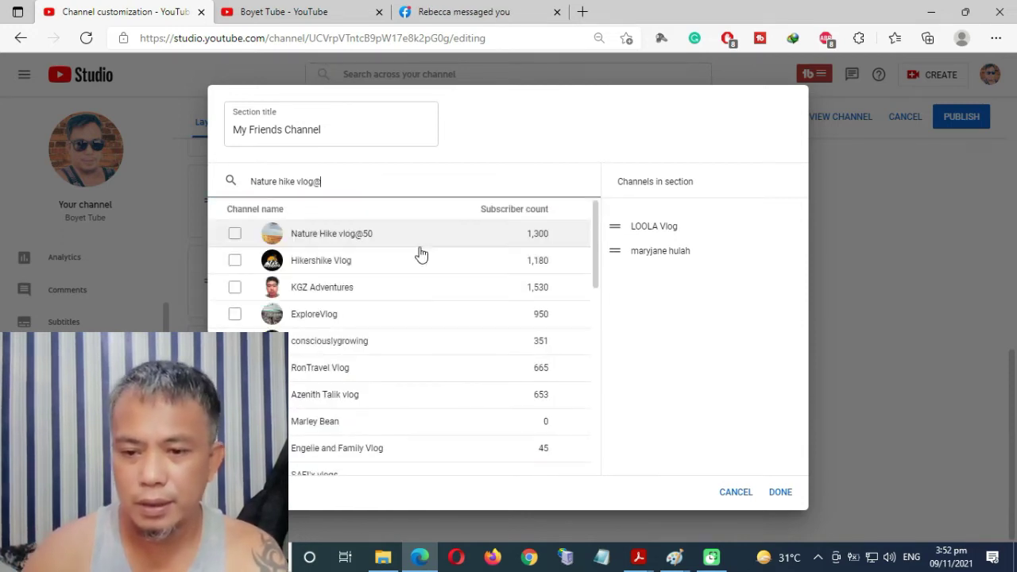
left_click(236, 234)
left_click_drag(363, 180, 155, 178)
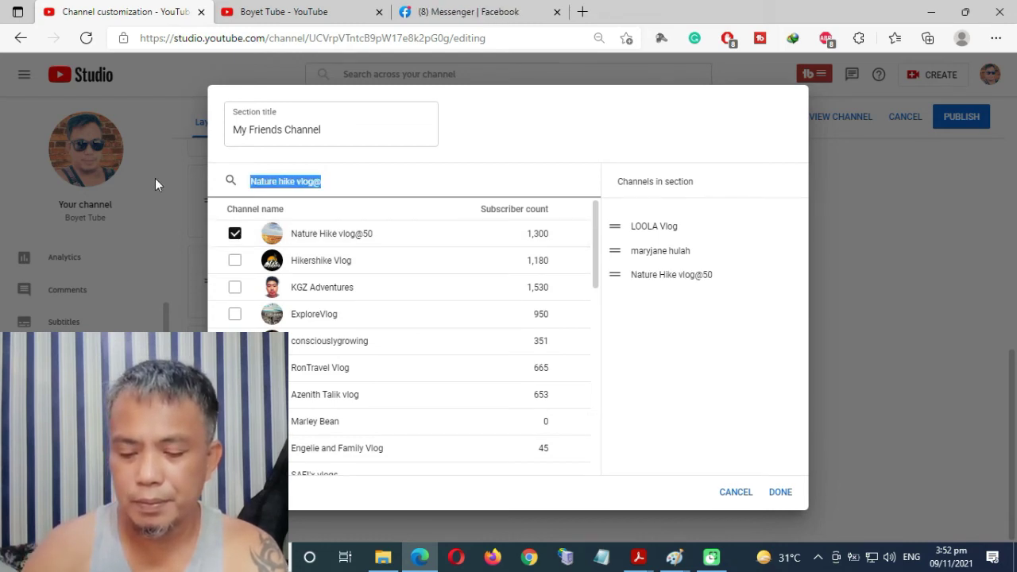
type("a")
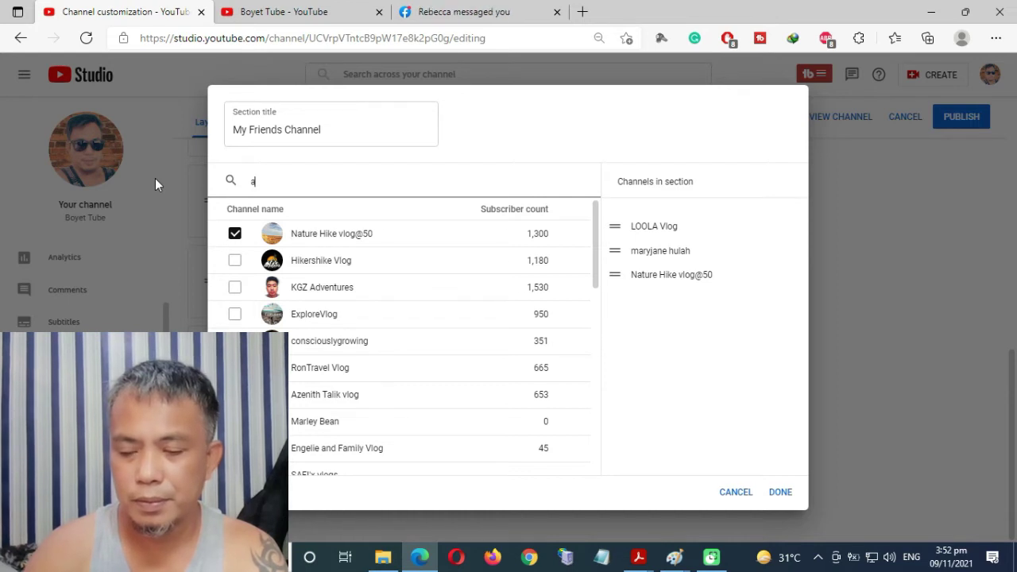
type("sh")
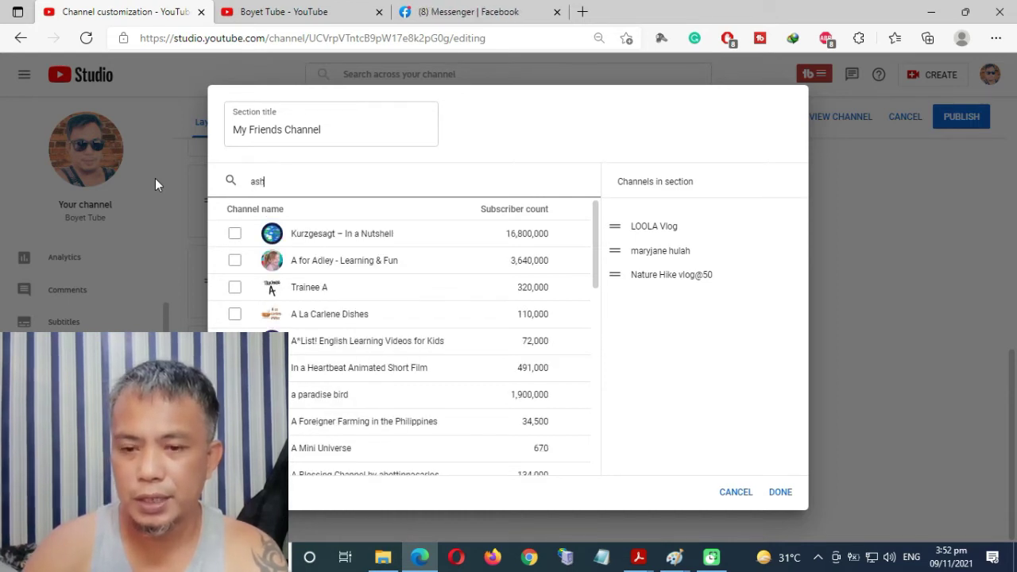
type("icakies")
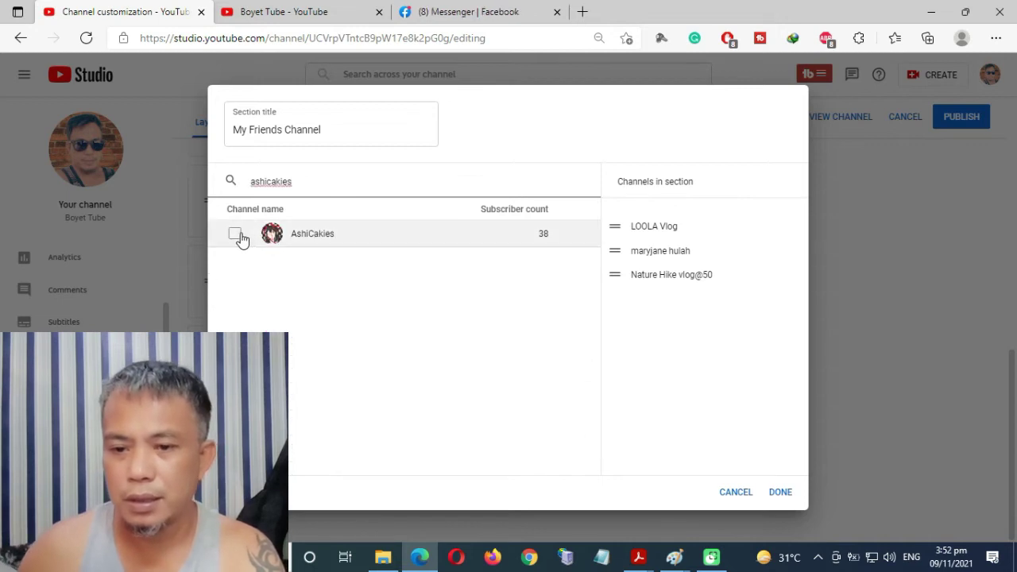
left_click(237, 234)
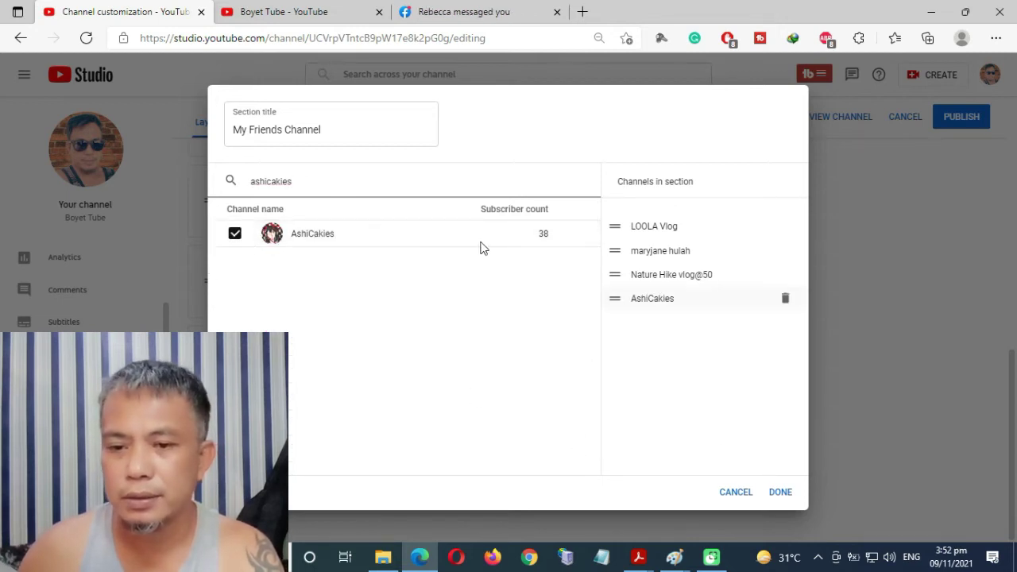
Search for one more friend's channel and add the top match to the section.
double_click(322, 186)
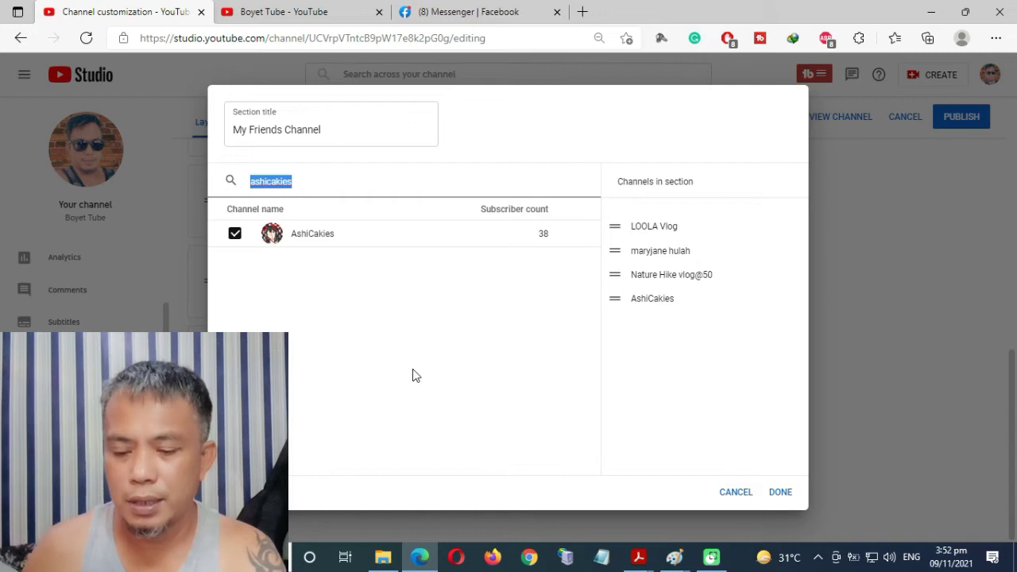
type("rata")
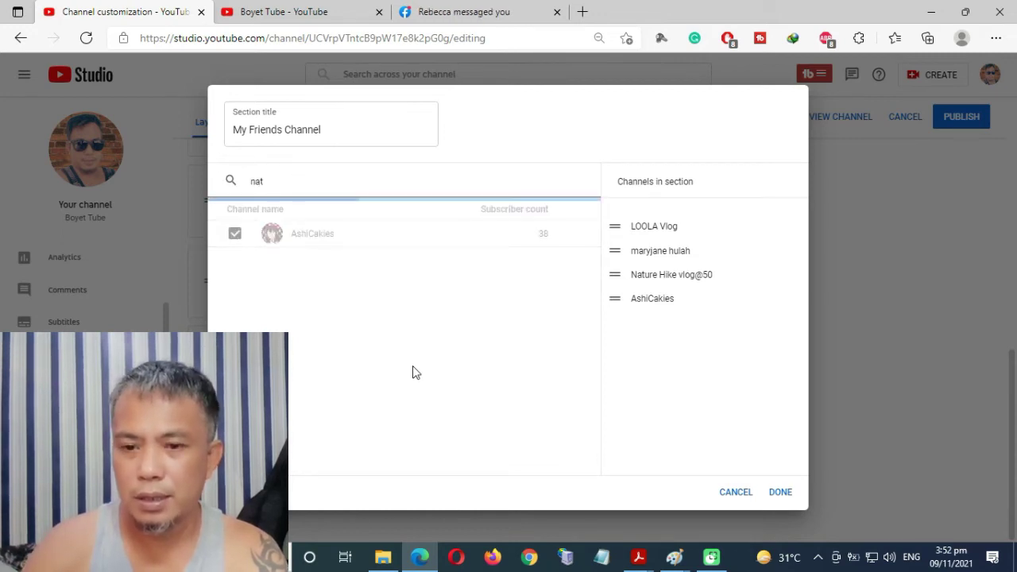
type("niel")
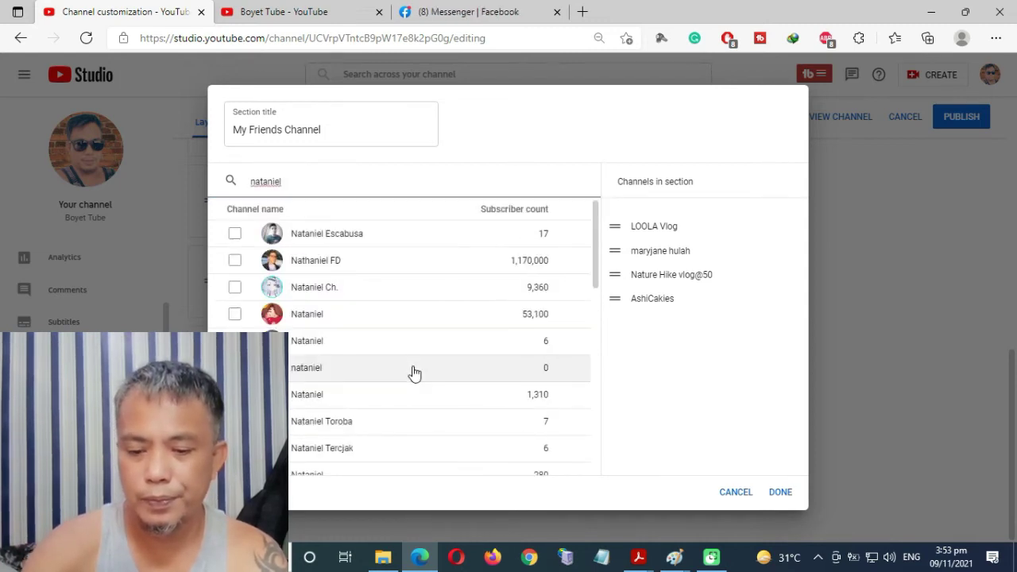
type(" &")
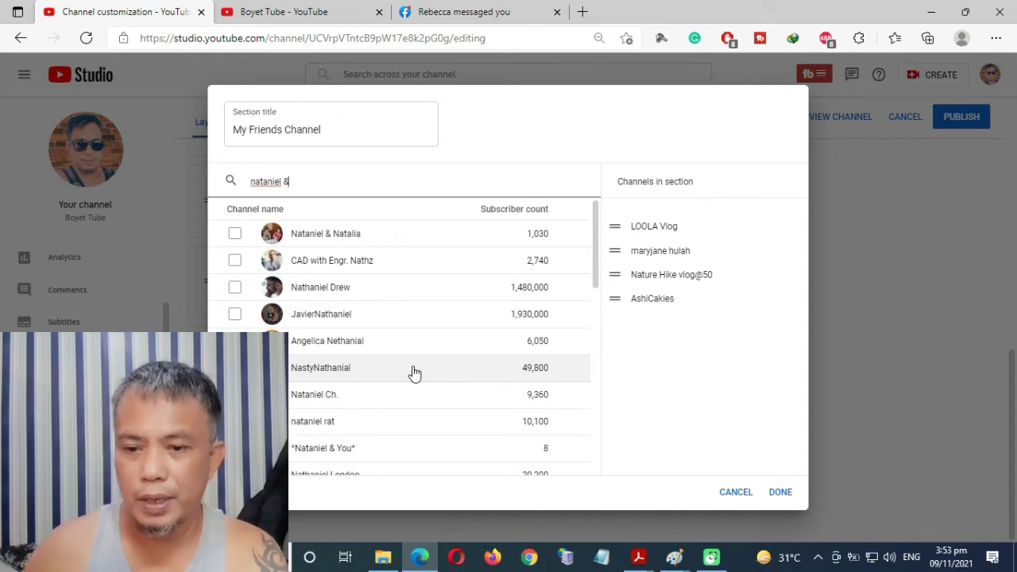
left_click(235, 234)
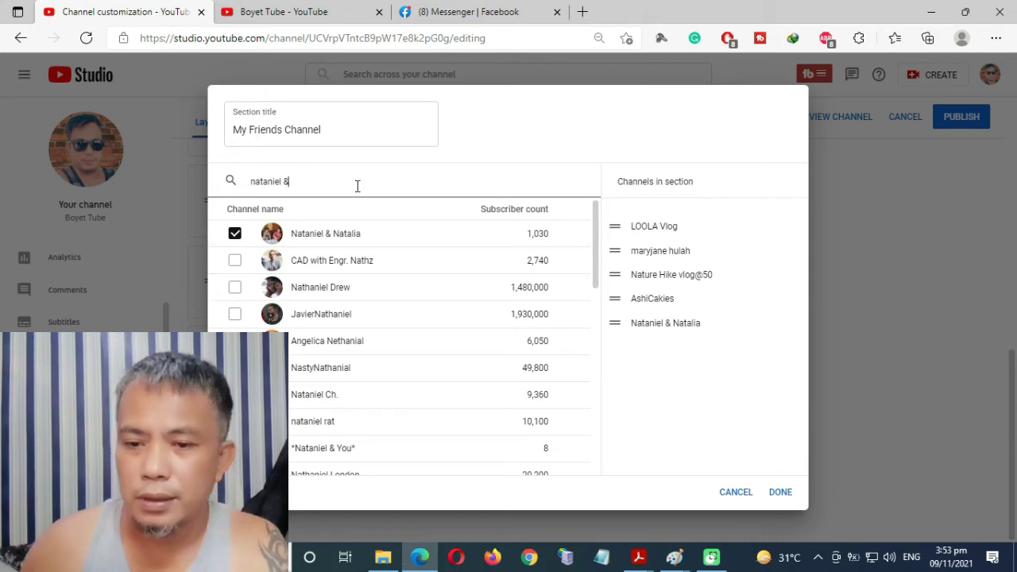
left_click_drag(357, 186, 235, 189)
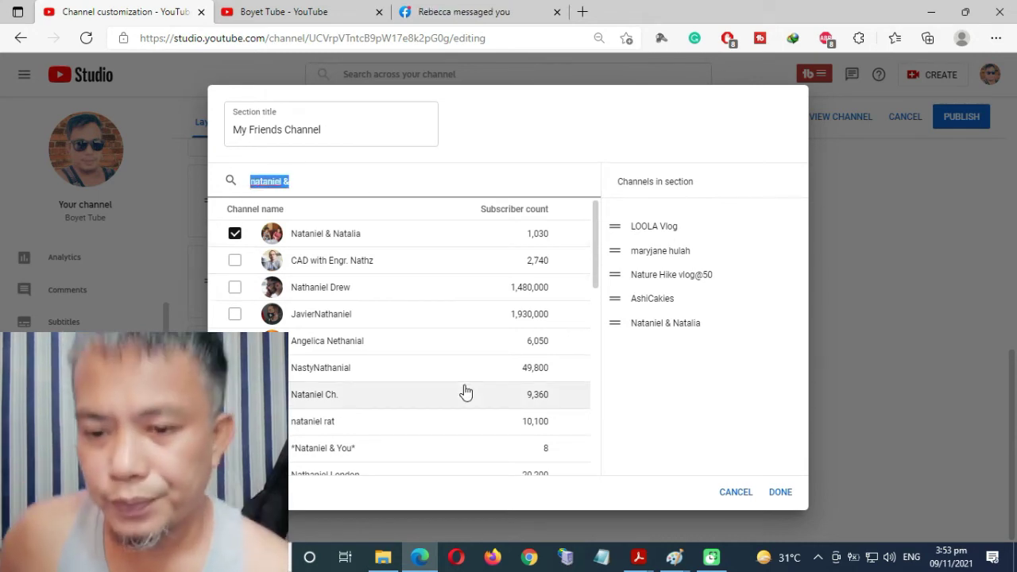
Search the channel picker for 'buhay dagat' and browse the results.
type("buh")
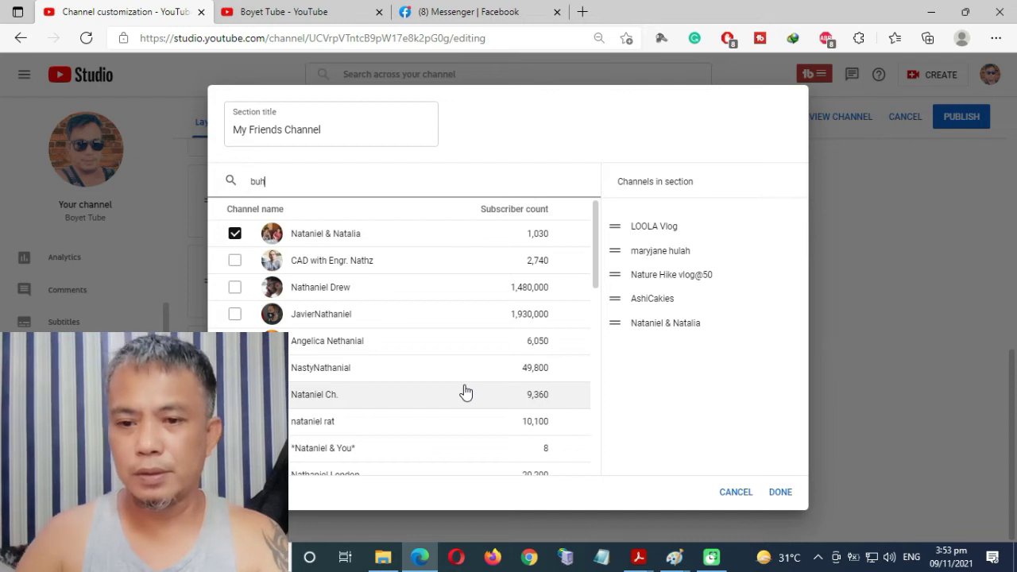
type("ay")
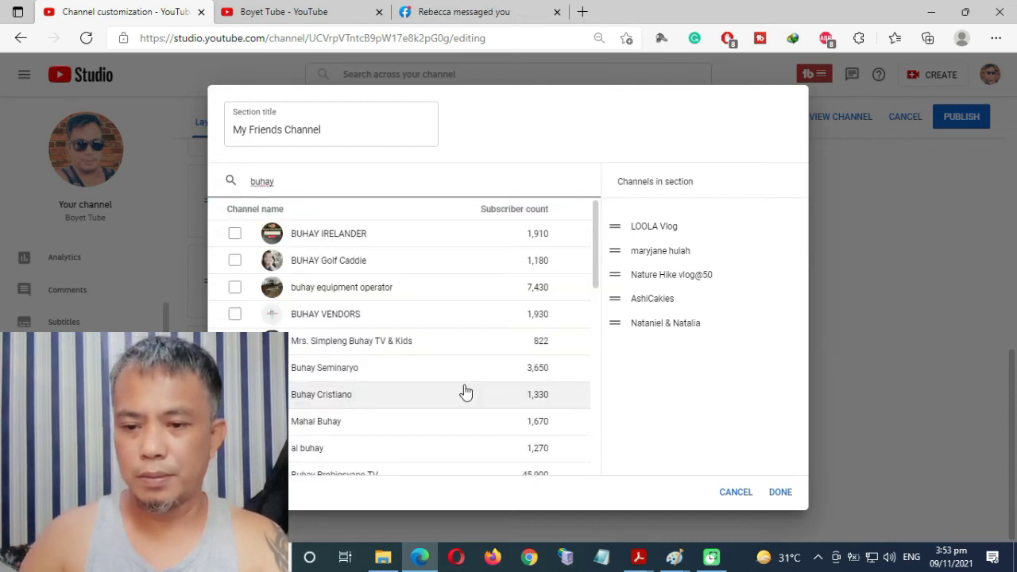
type(" da")
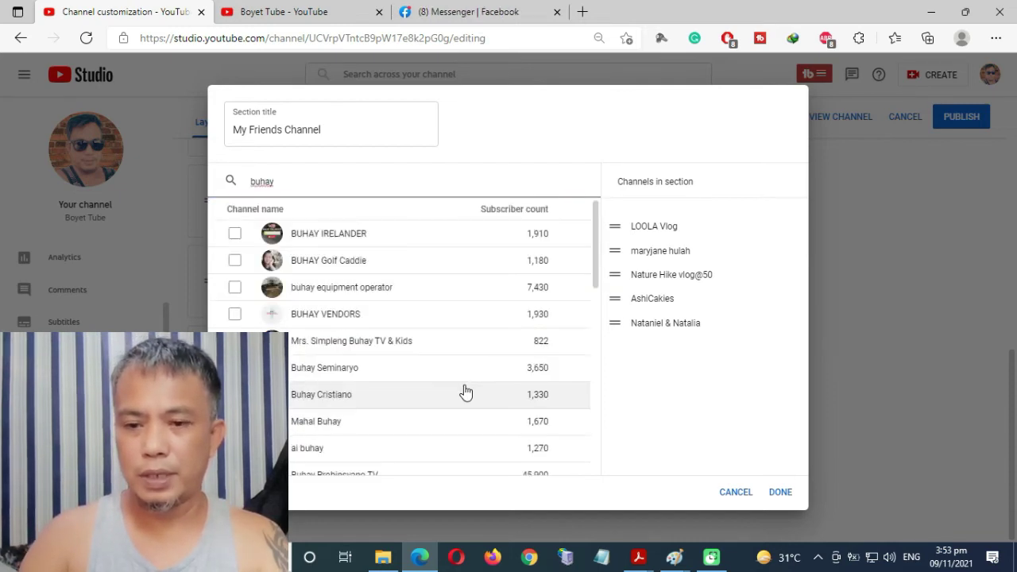
type("gat")
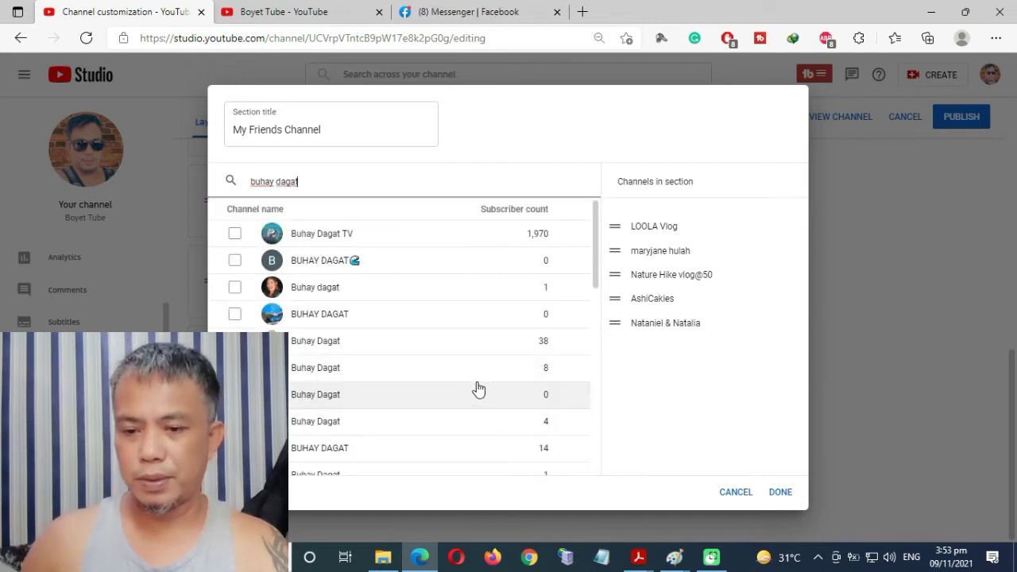
scroll(479, 388, "down", 3)
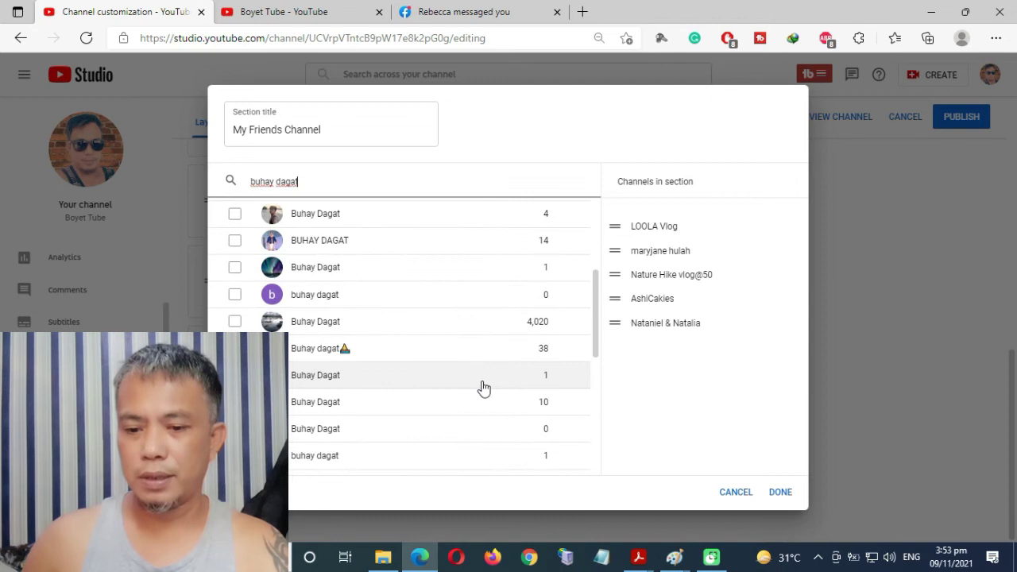
scroll(485, 388, "down", 5)
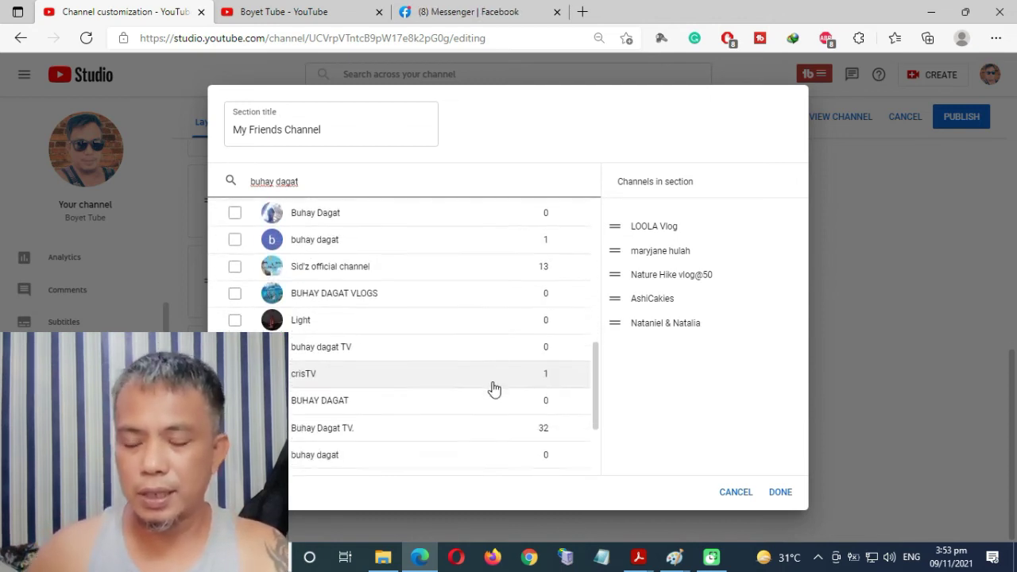
scroll(493, 388, "down", 2)
scroll(499, 388, "down", 1)
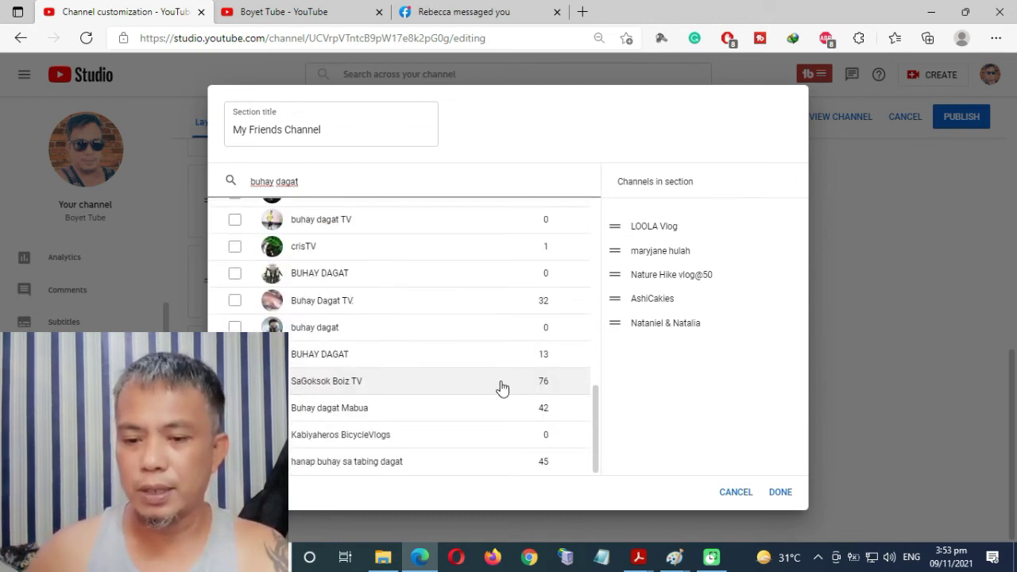
scroll(501, 390, "up", 4)
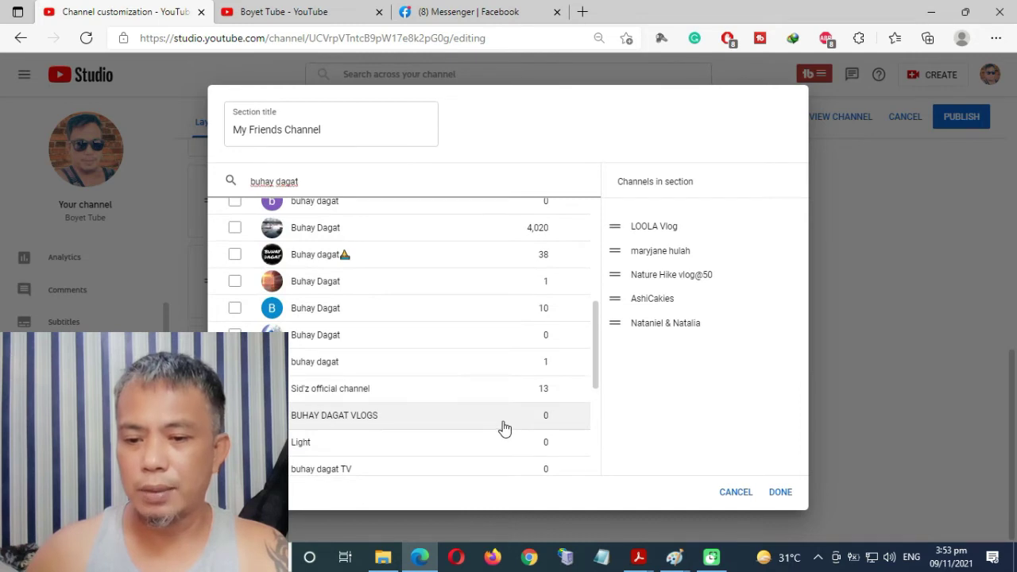
scroll(502, 422, "up", 4)
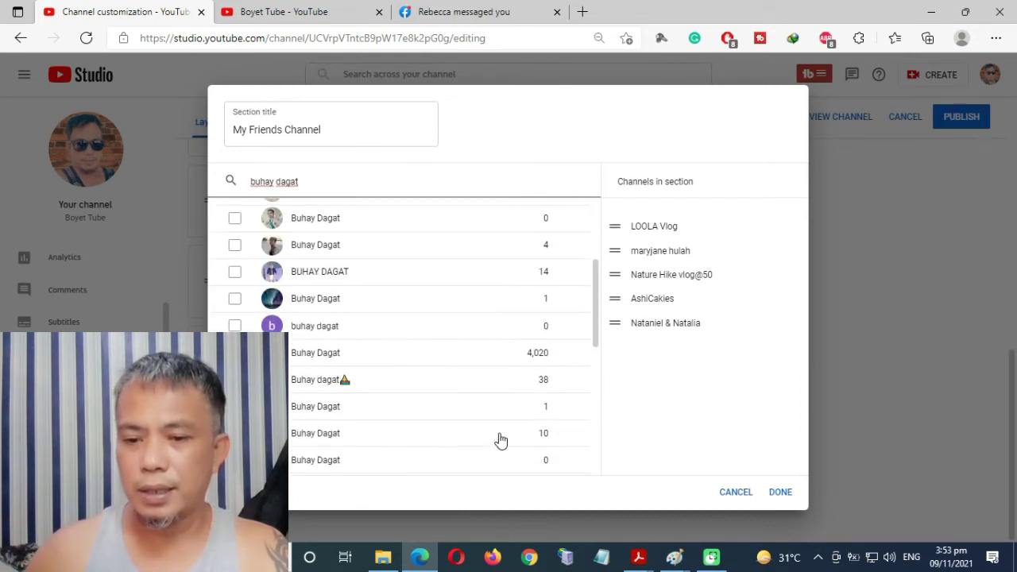
Search 'engkay love' and add ENGKAY LOVE as the sixth featured channel.
left_click_drag(307, 181, 63, 183)
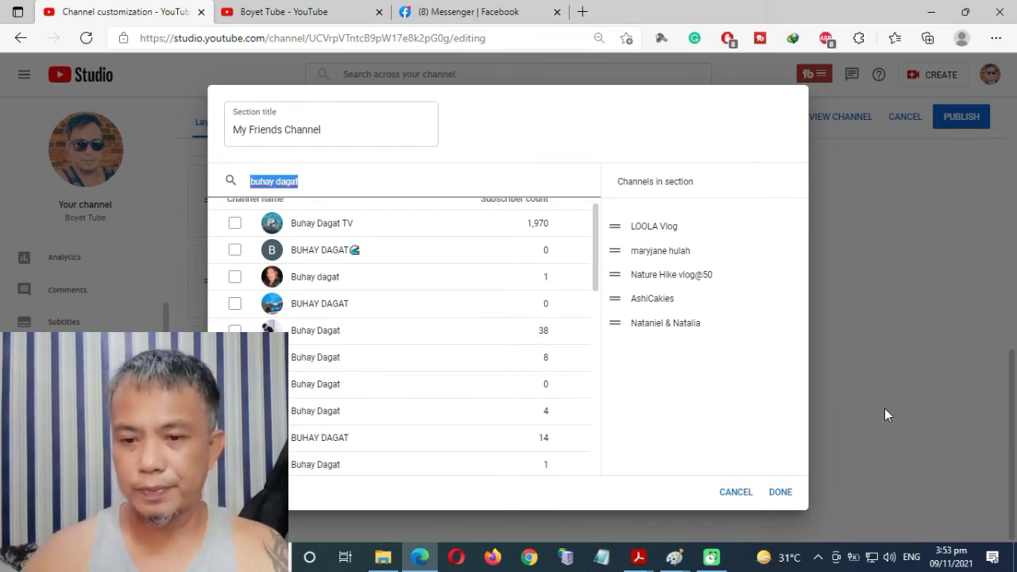
type("engkay")
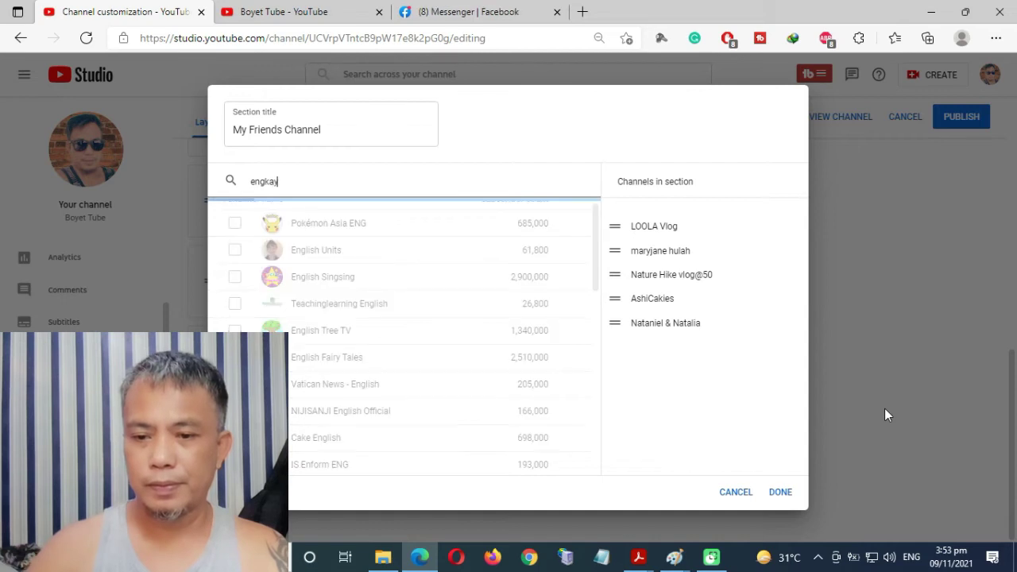
type(" love")
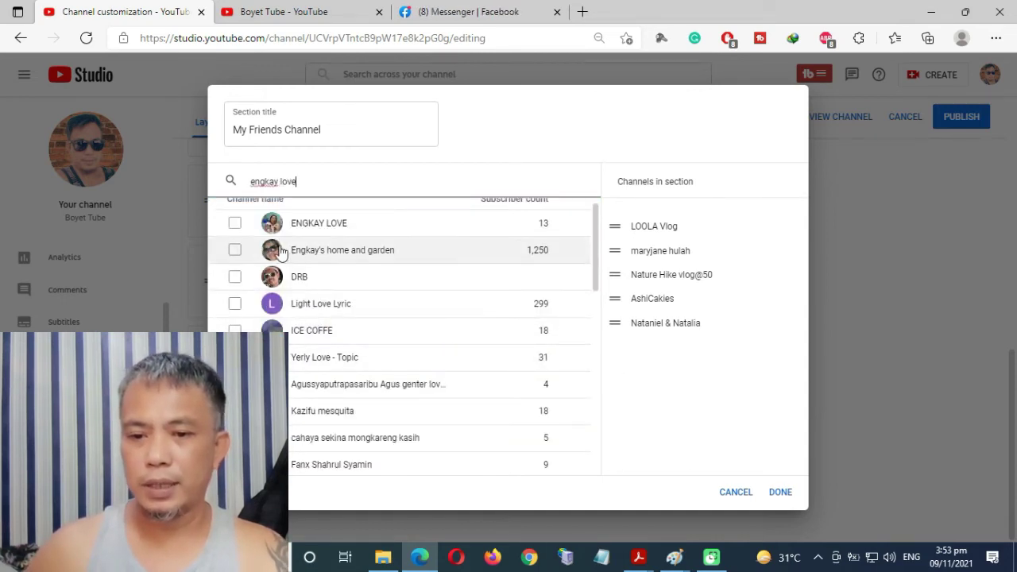
left_click(233, 225)
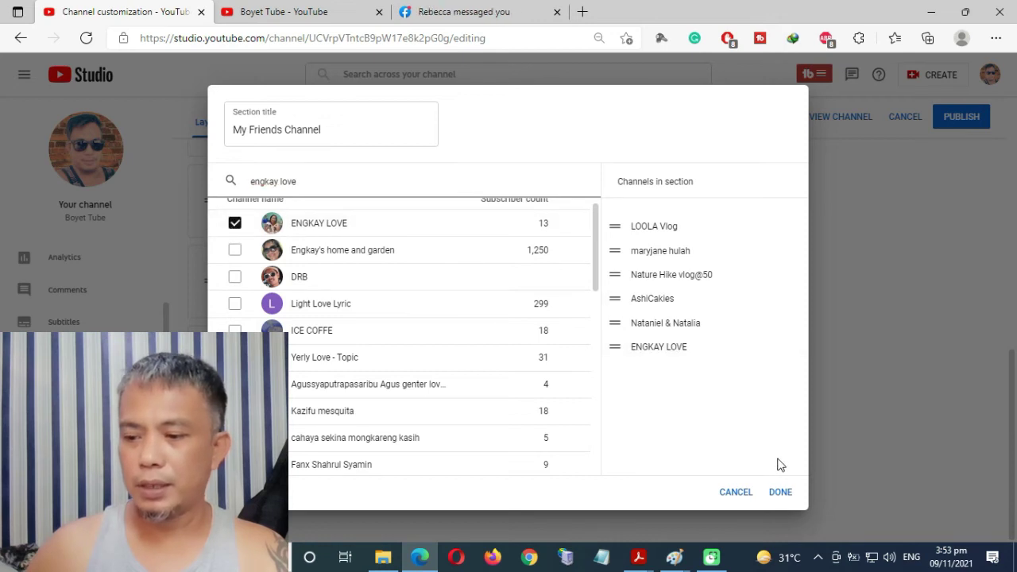
left_click(779, 494)
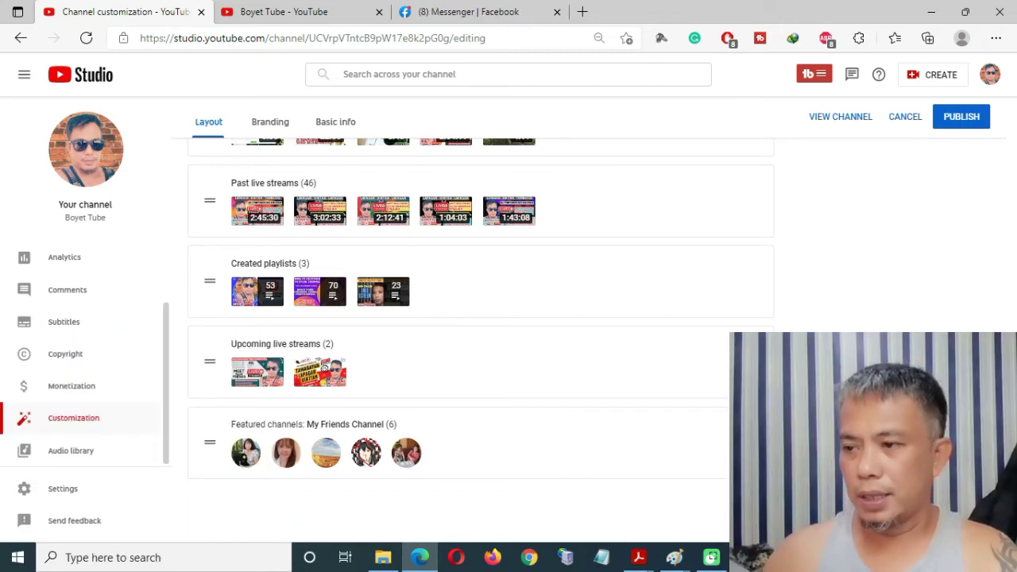
Publish the Channel customization changes and wait for the 'Changes published' confirmation.
left_click(962, 127)
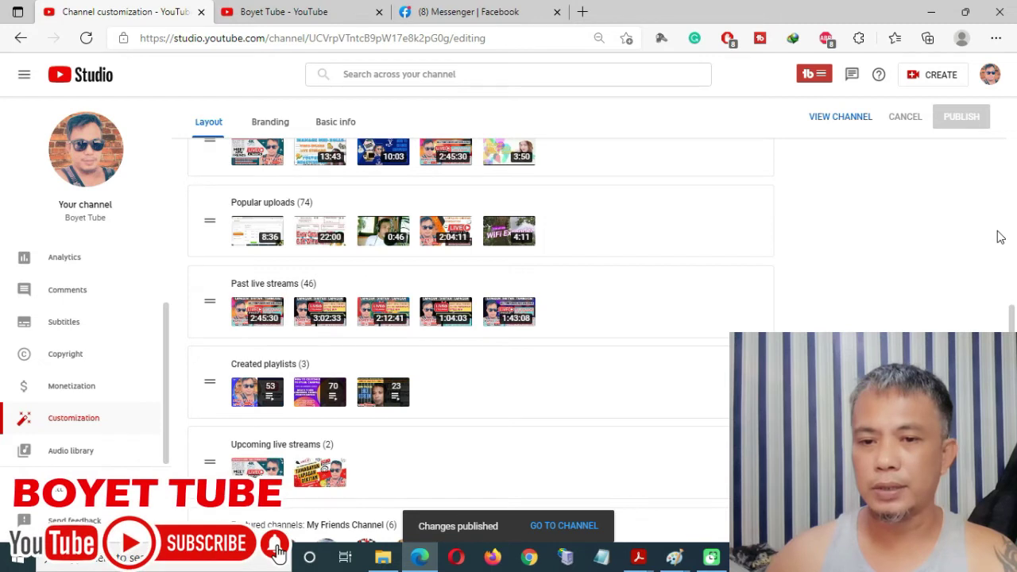
scroll(862, 286, "up", 3)
scroll(869, 316, "up", 3)
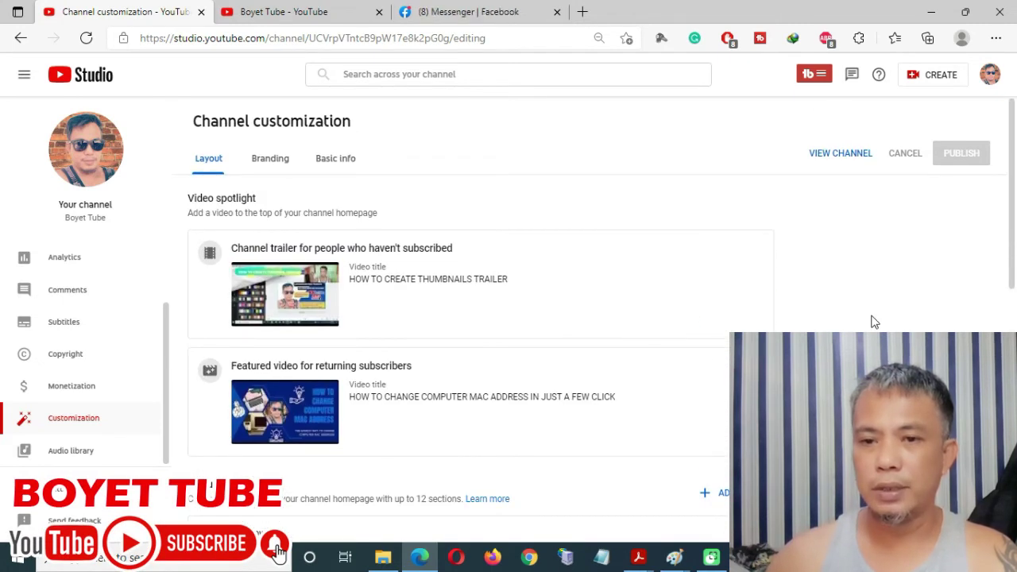
Switch to the Boyet Tube - YouTube tab and look over the channel page.
left_click(293, 19)
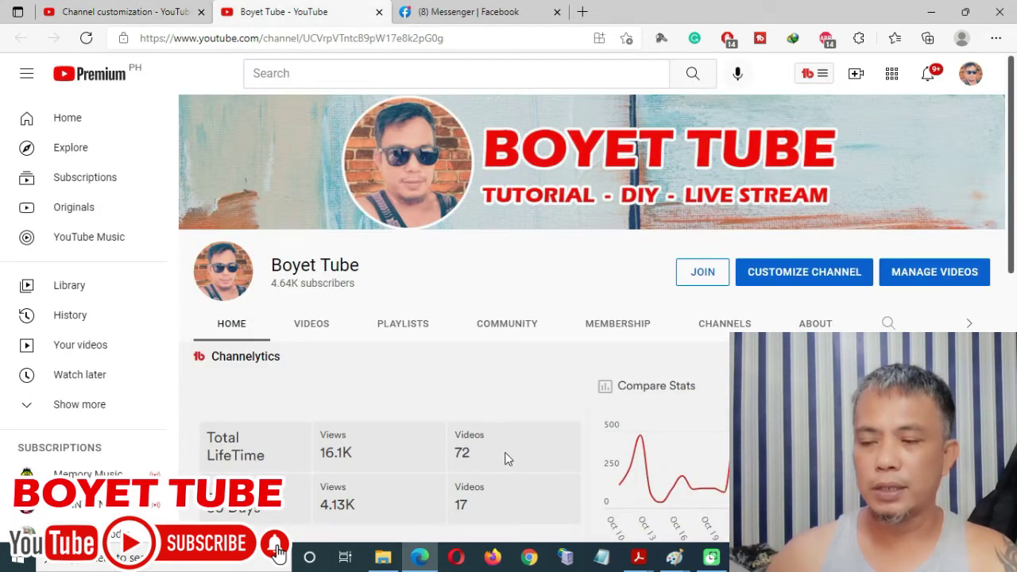
scroll(699, 477, "down", 3)
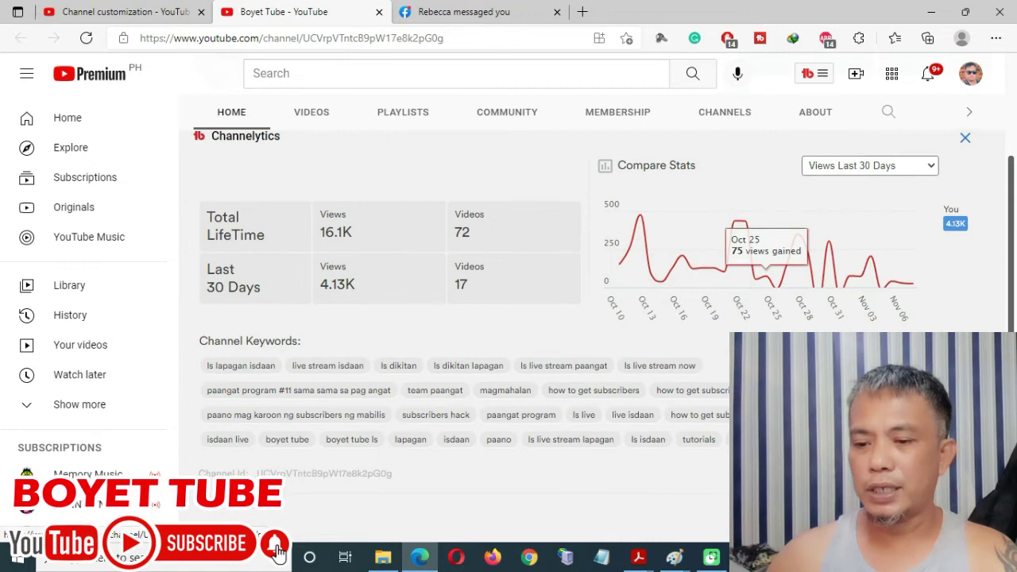
scroll(700, 477, "down", 5)
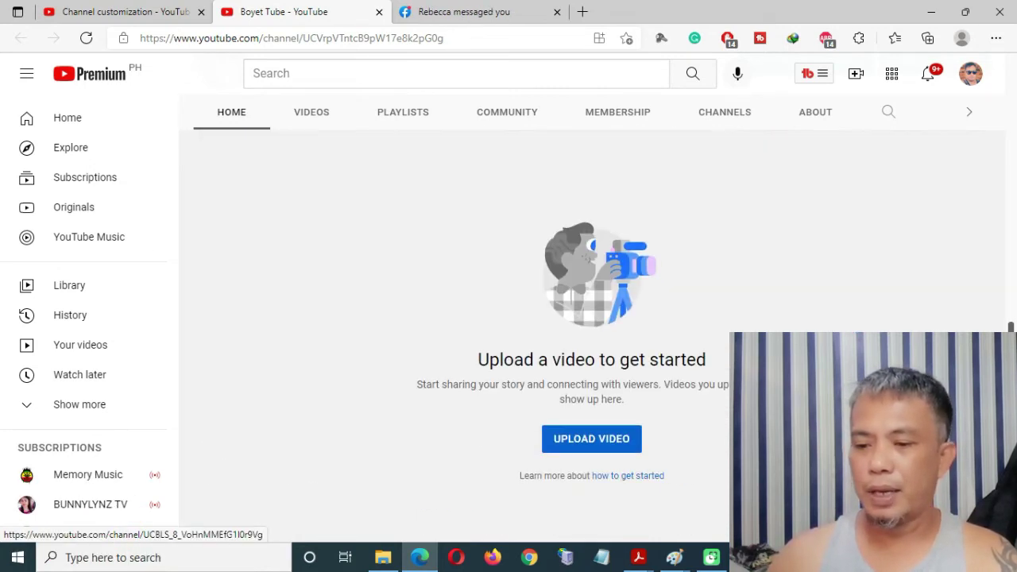
scroll(695, 441, "up", 4)
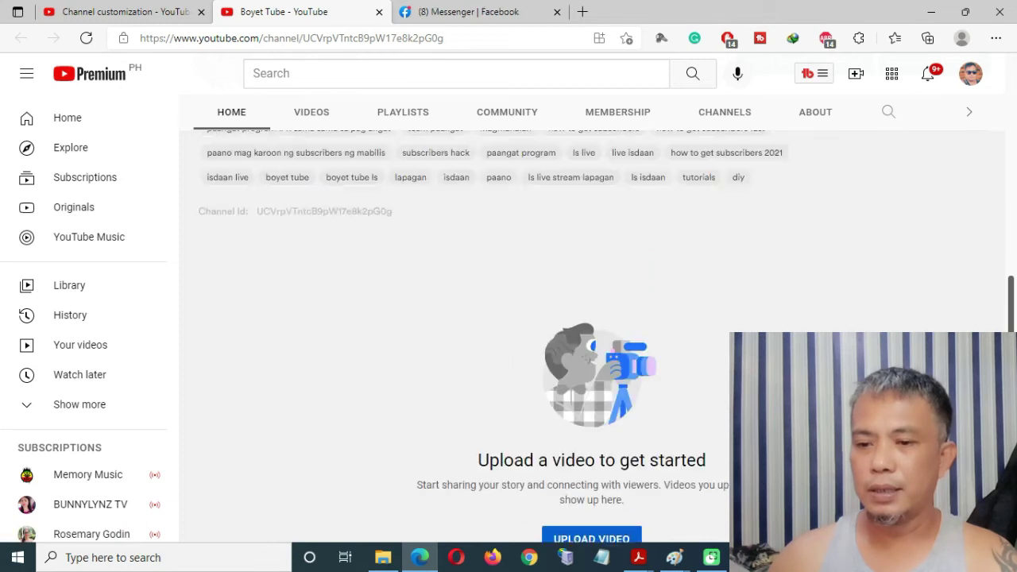
Reload the page and scroll through the trailer, upload, live-stream, playlist and My Friends Channel sections.
left_click(86, 37)
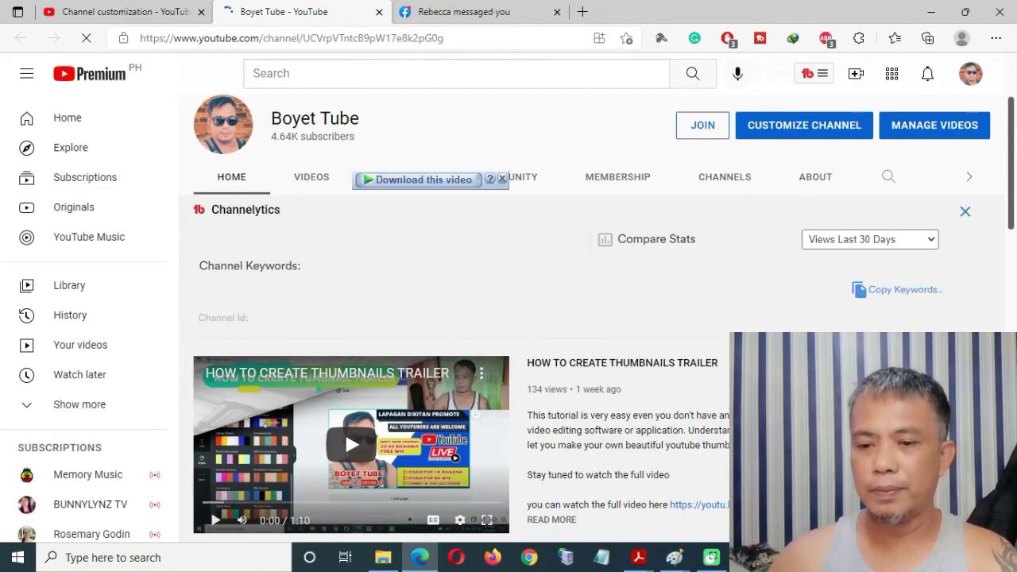
scroll(397, 397, "down", 3)
scroll(476, 397, "down", 3)
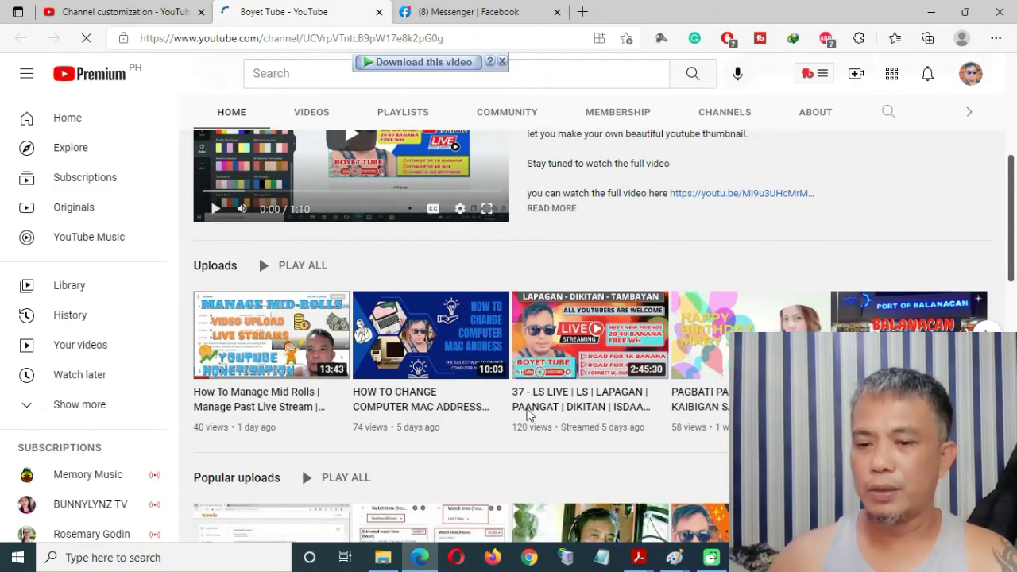
scroll(530, 416, "down", 3)
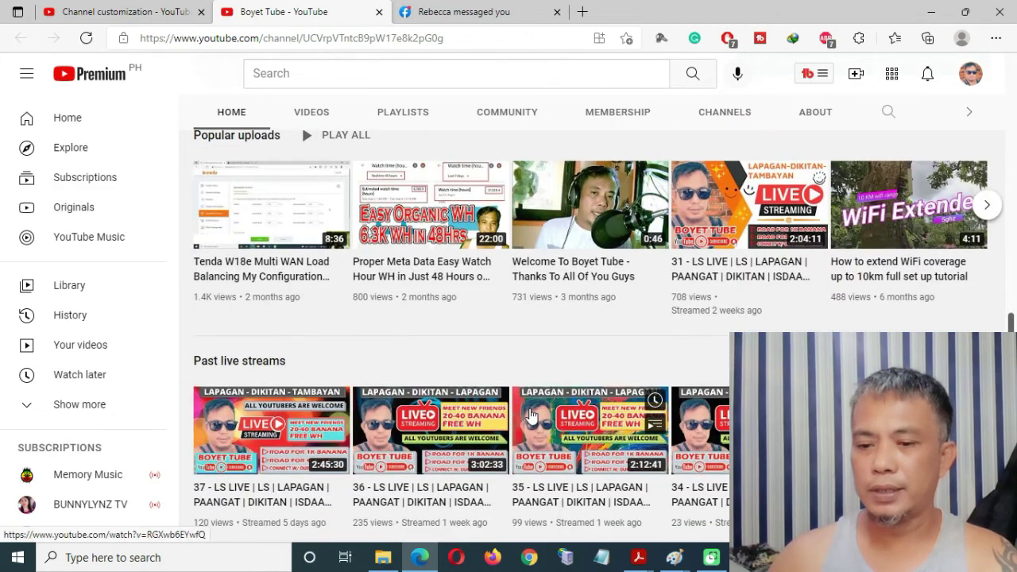
scroll(531, 415, "down", 3)
scroll(533, 415, "down", 1)
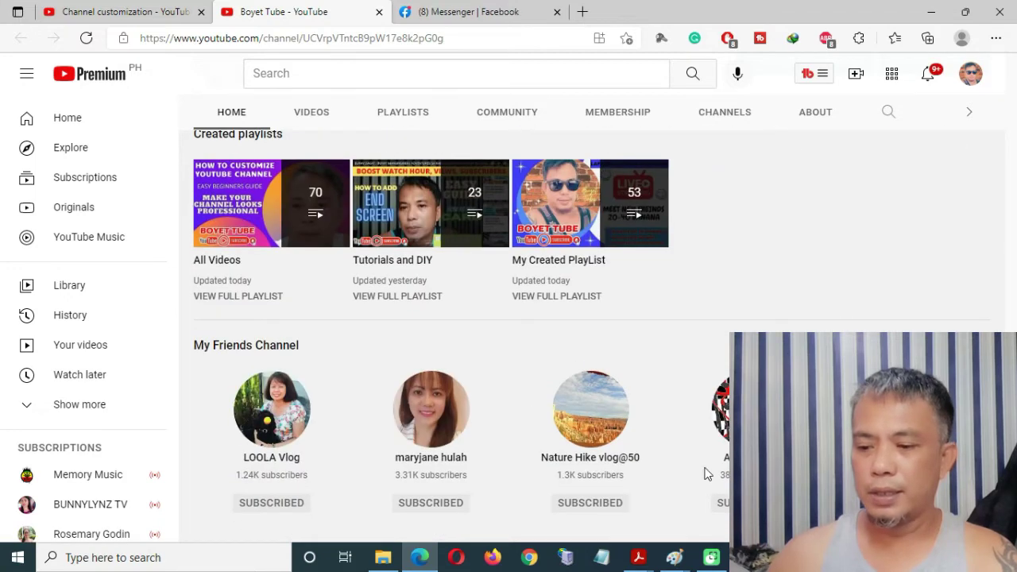
Review the 1.png reference screenshot in Paint, then return to Edge's Channel customization tab.
mouse_move(715, 558)
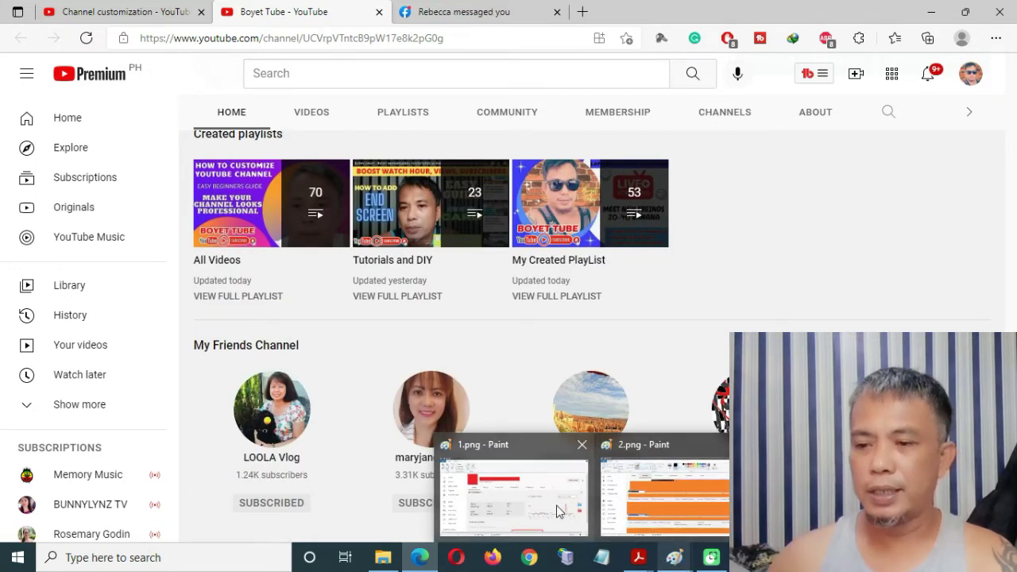
left_click(556, 505)
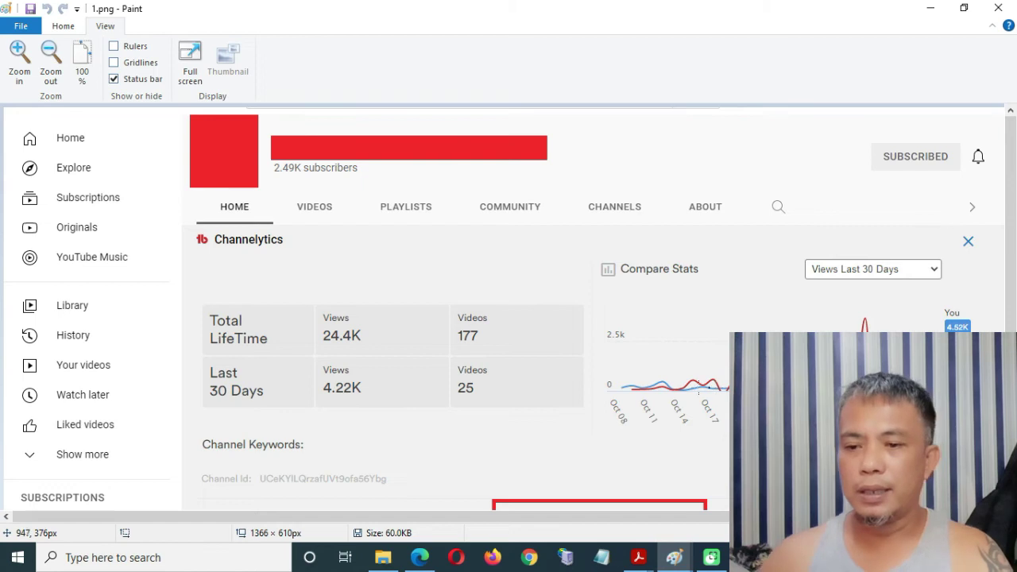
scroll(675, 357, "down", 1)
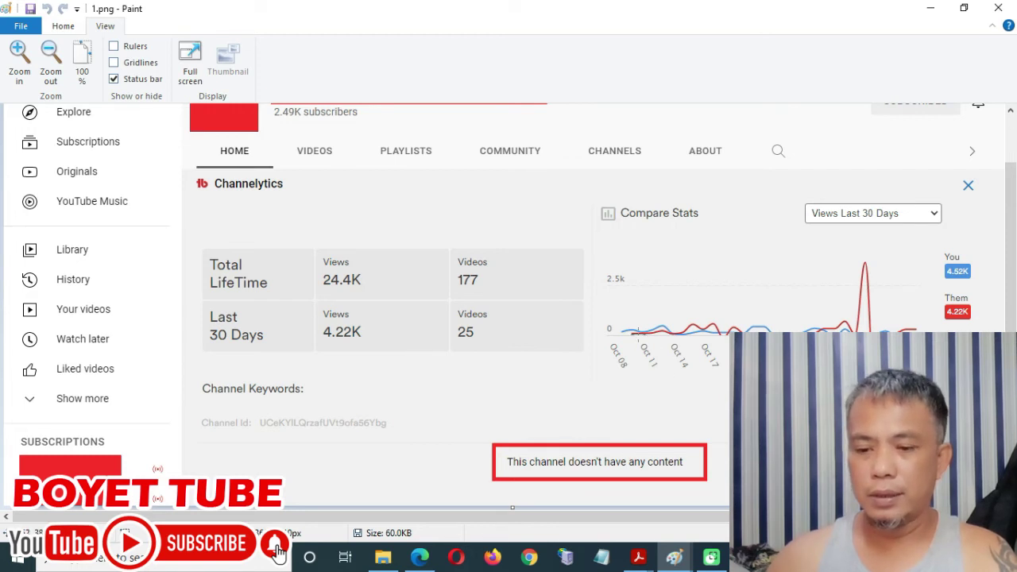
left_click(420, 557)
left_click(127, 12)
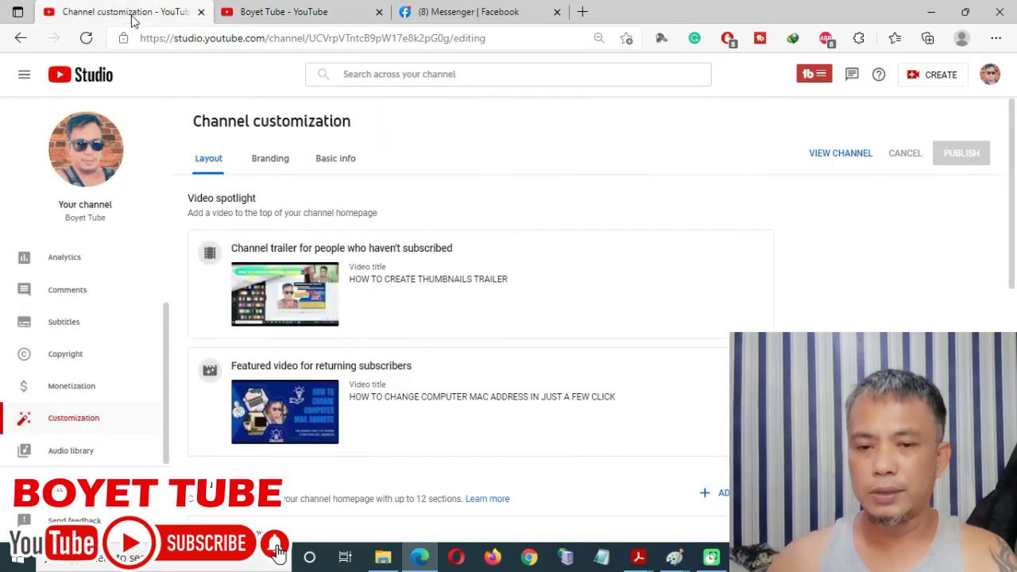